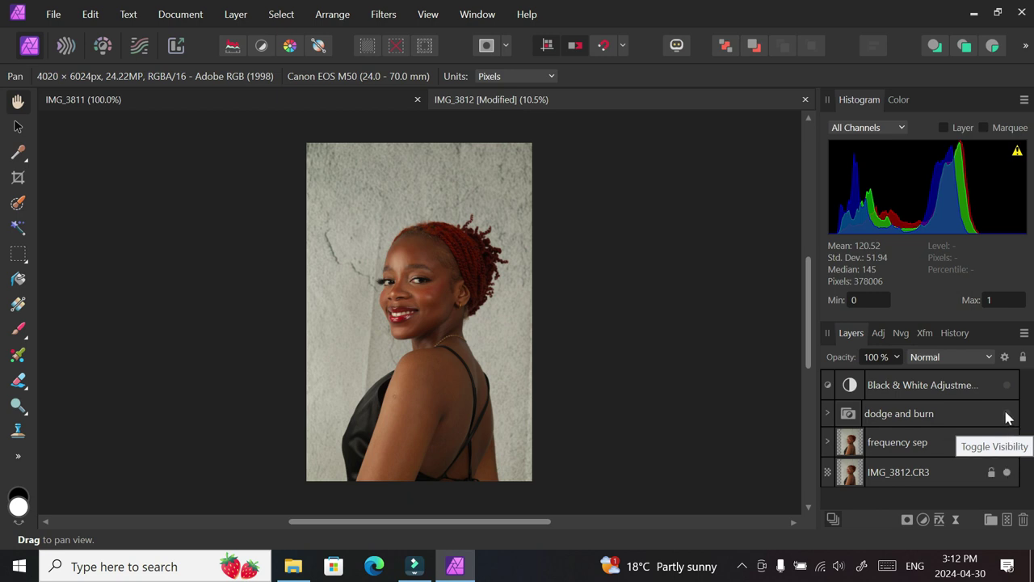
Toggle the visibility of the dodge and burn group to compare the portrait's appearance.
{"action": "left_click", "coordinate": [1006, 414]}
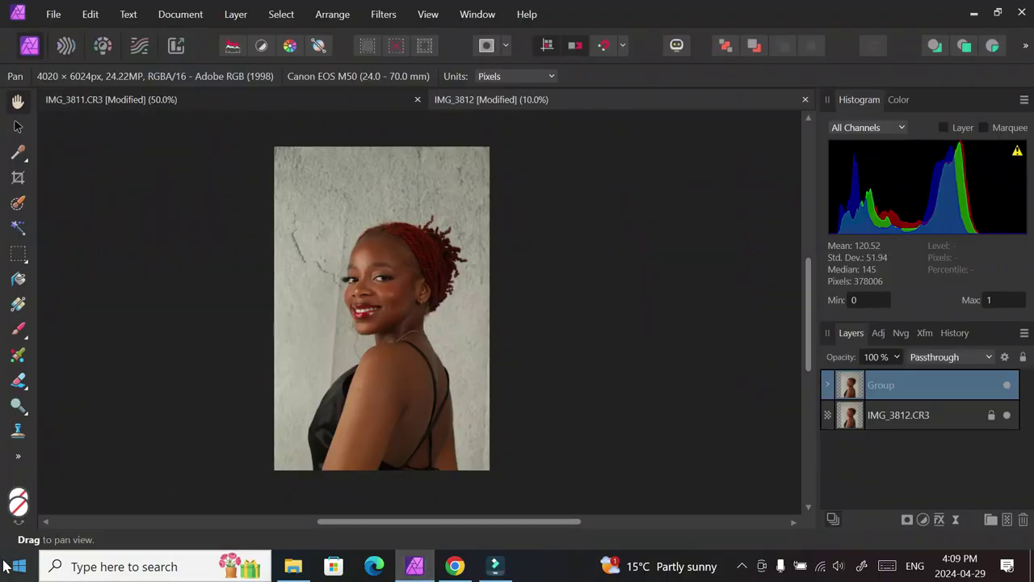
Rename the layer group above the IMG_3812.CR3 photo as "frequency sep".
{"action": "key", "text": "ctrl+plus"}
{"action": "key", "text": "ctrl+plus"}
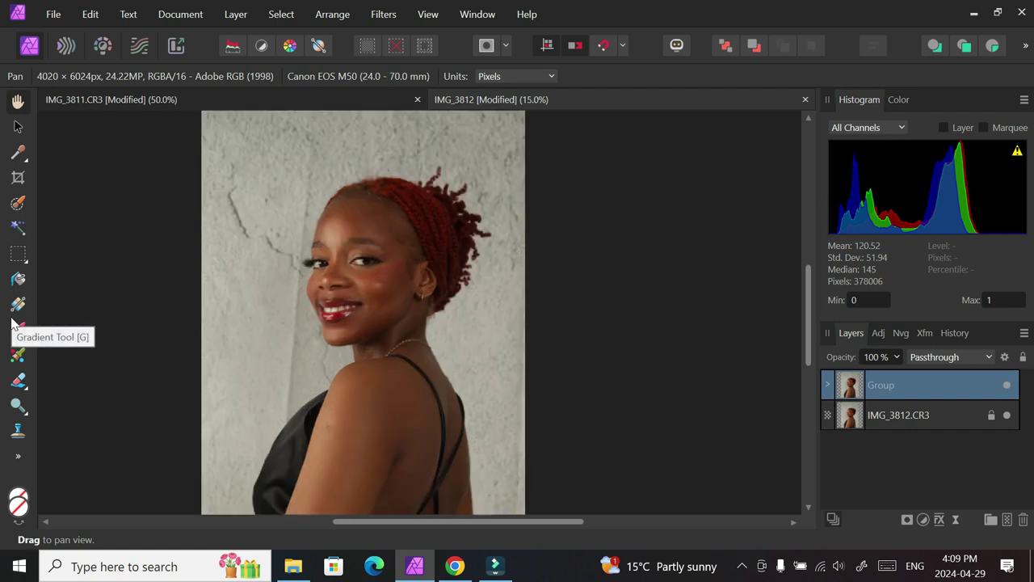
{"action": "double_click", "coordinate": [897, 377]}
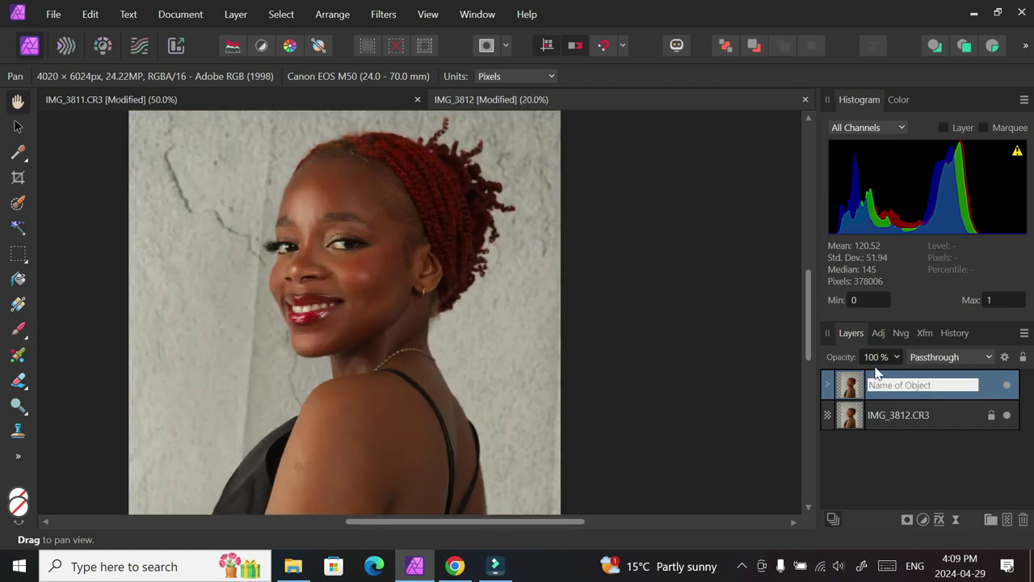
{"action": "type", "text": "frrequency sep"}
{"action": "key", "text": "Return"}
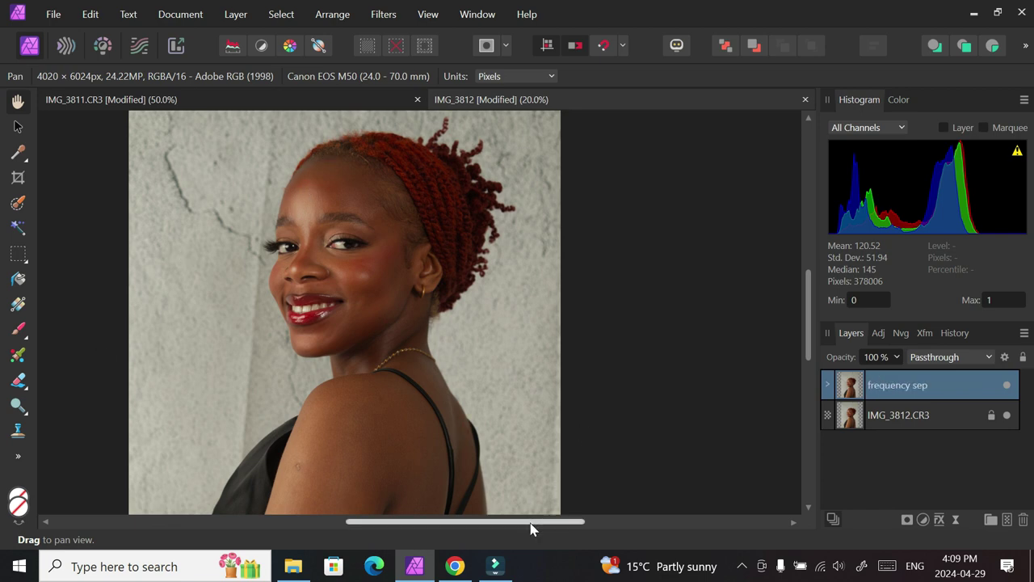
Add two Curves adjustment layers above the frequency sep group, leaving both curves at their defaults.
{"action": "left_click_drag", "start_coordinate": [531, 526], "coordinate": [492, 525]}
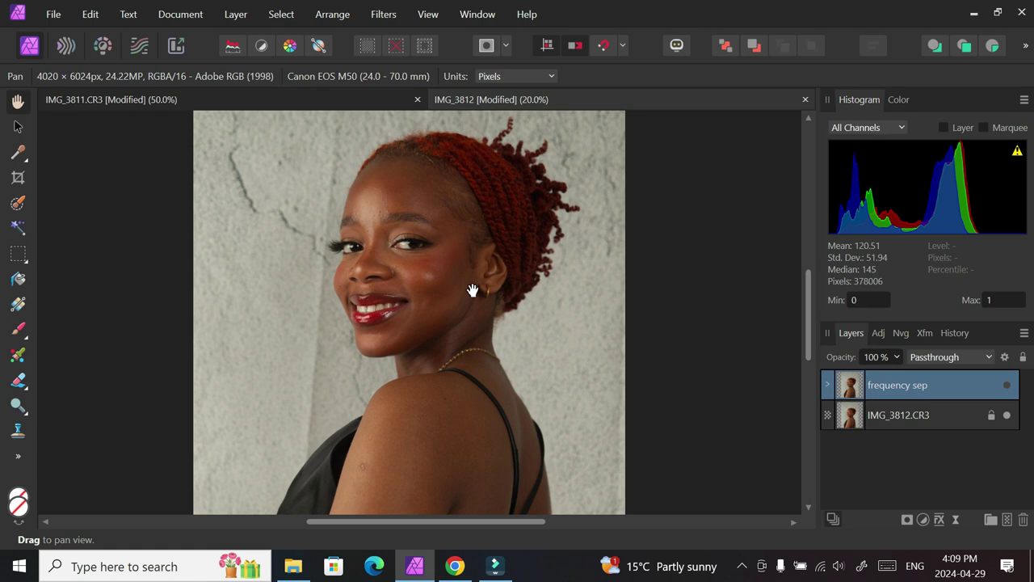
{"action": "left_click", "coordinate": [923, 520]}
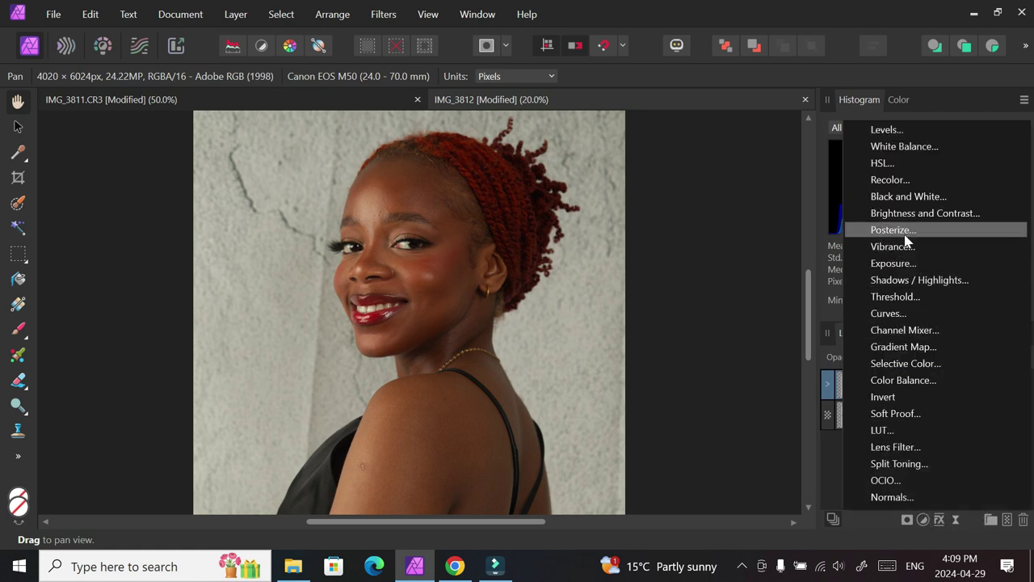
{"action": "left_click", "coordinate": [893, 315]}
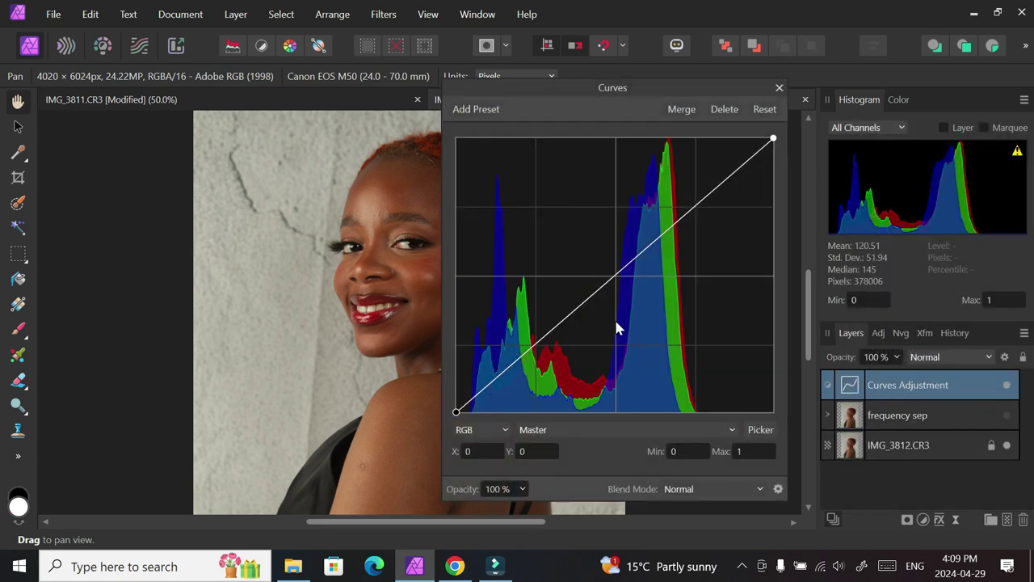
{"action": "left_click", "coordinate": [780, 89]}
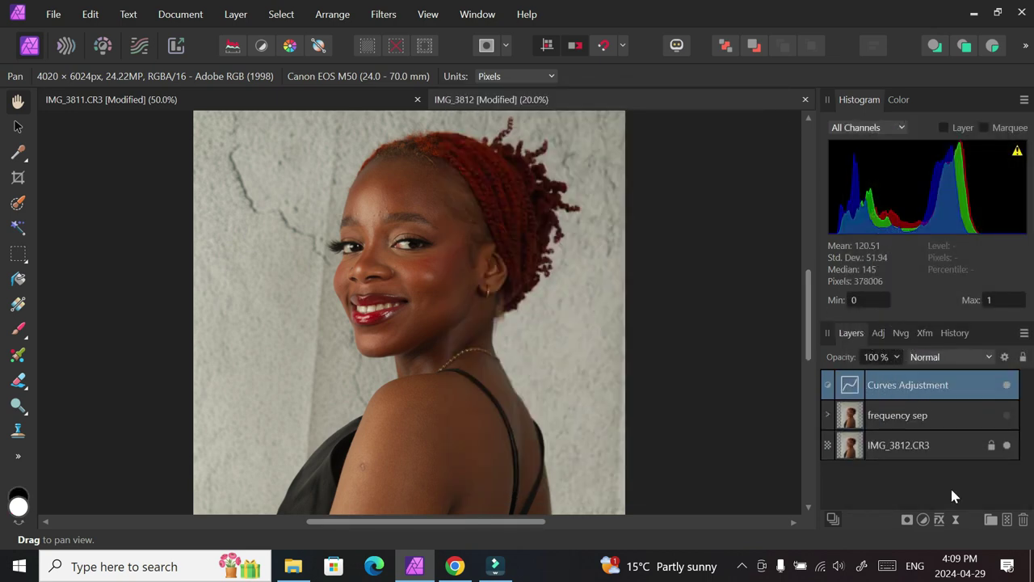
{"action": "left_click", "coordinate": [923, 520]}
{"action": "left_click", "coordinate": [894, 315]}
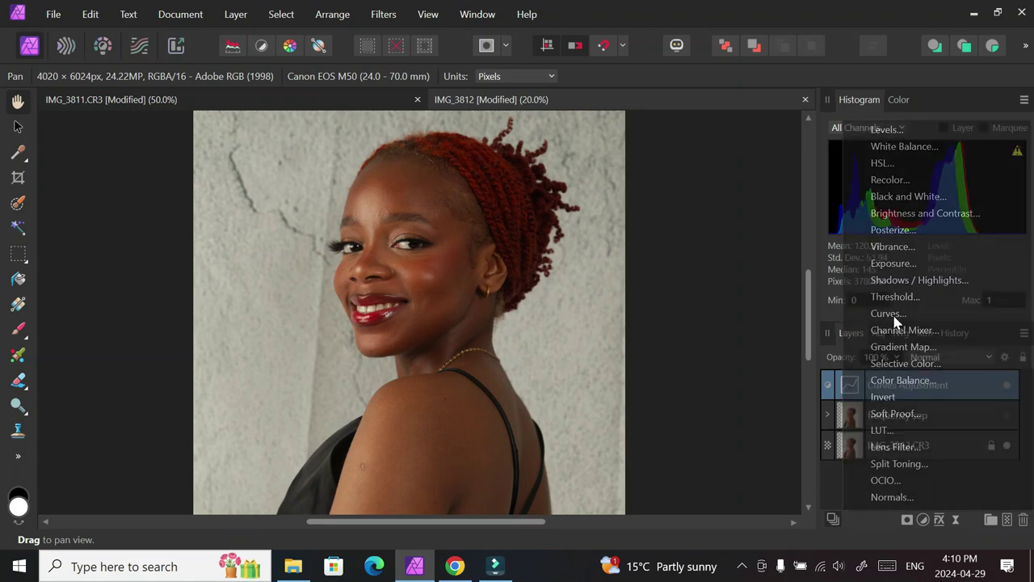
{"action": "left_click", "coordinate": [779, 89]}
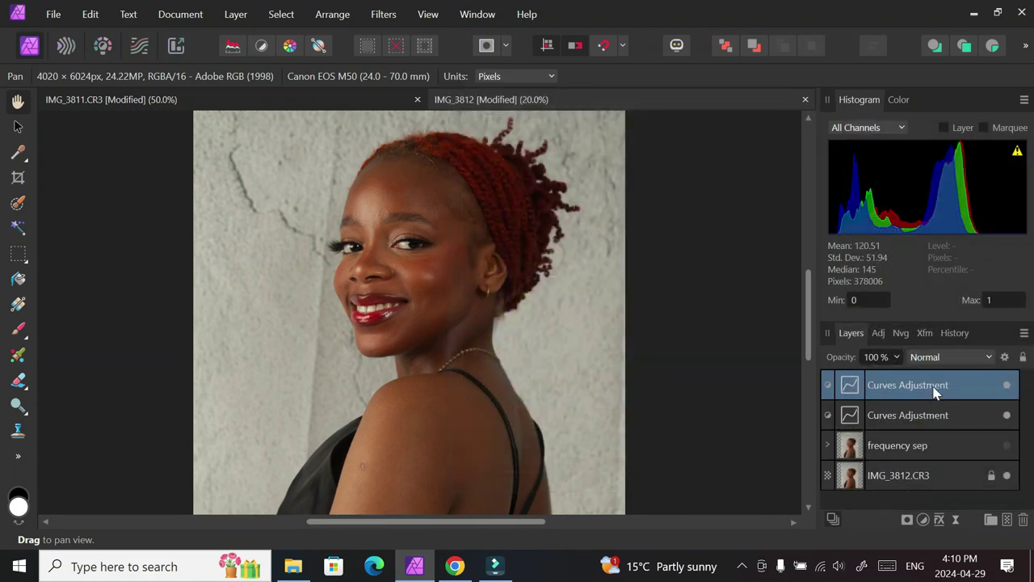
Rename the upper Curves adjustment layer as "dodge-highlight".
{"action": "double_click", "coordinate": [930, 385]}
{"action": "type", "text": "dodge-highligh"}
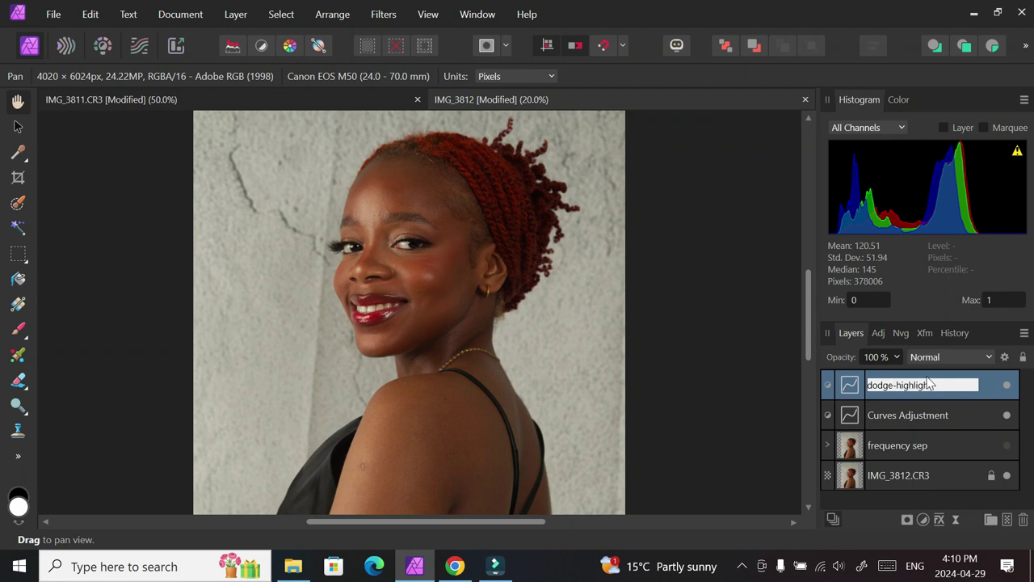
{"action": "type", "text": "t"}
{"action": "key", "text": "Return"}
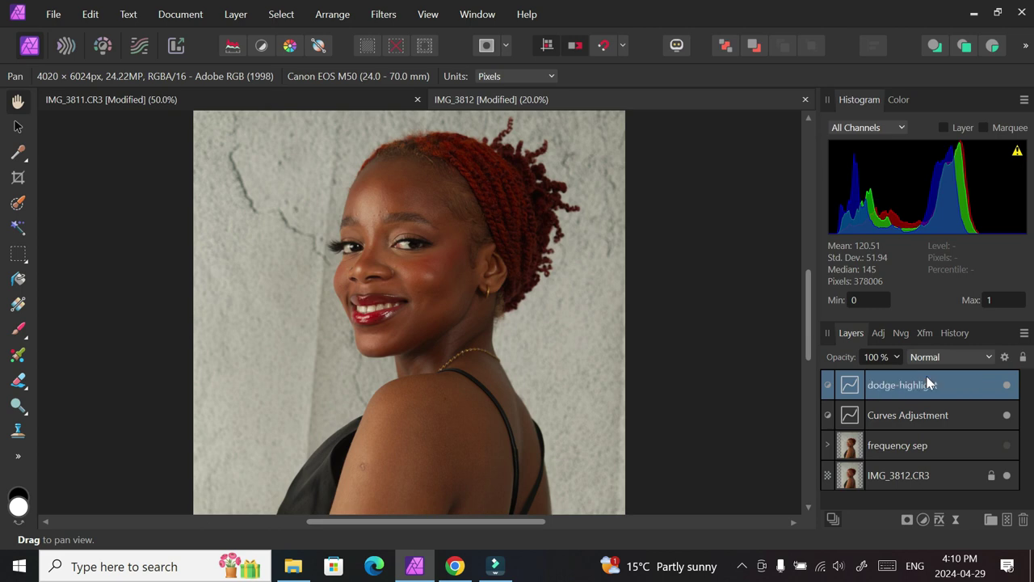
Rename the lower Curves adjustment layer as "burn- shadow".
{"action": "left_click", "coordinate": [892, 415]}
{"action": "double_click", "coordinate": [892, 415]}
{"action": "type", "text": "burn- shadow"}
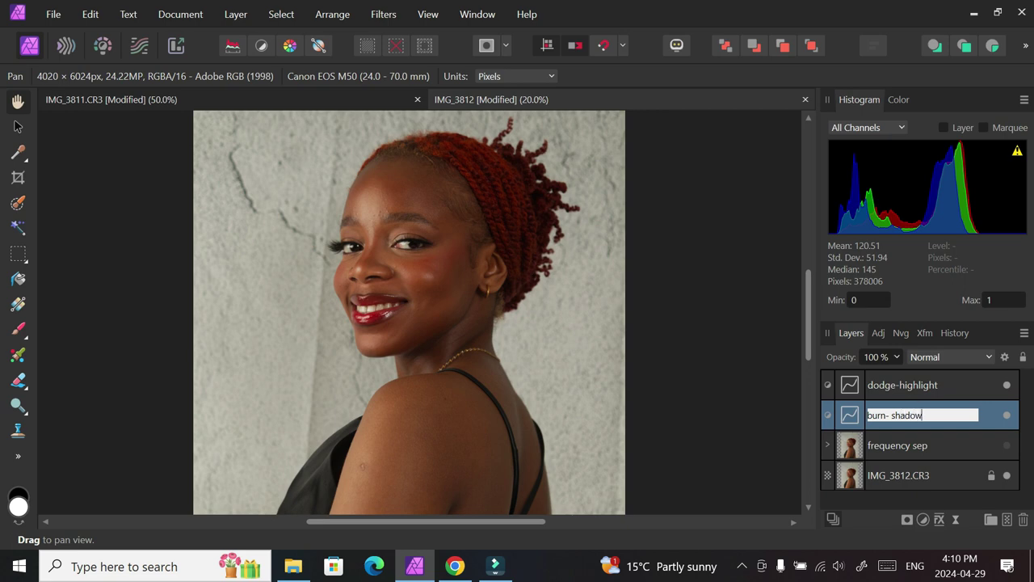
{"action": "key", "text": "Return"}
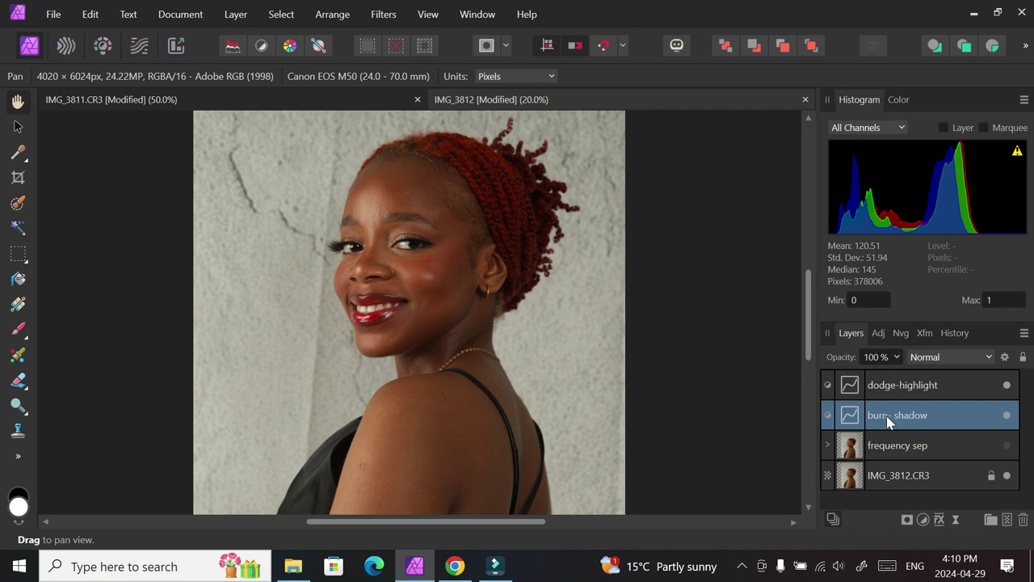
Group the dodge-highlight and burn- shadow layers and name the group "dodge and burn".
{"action": "left_click", "coordinate": [908, 394]}
{"action": "left_click", "coordinate": [899, 421], "text": "shift"}
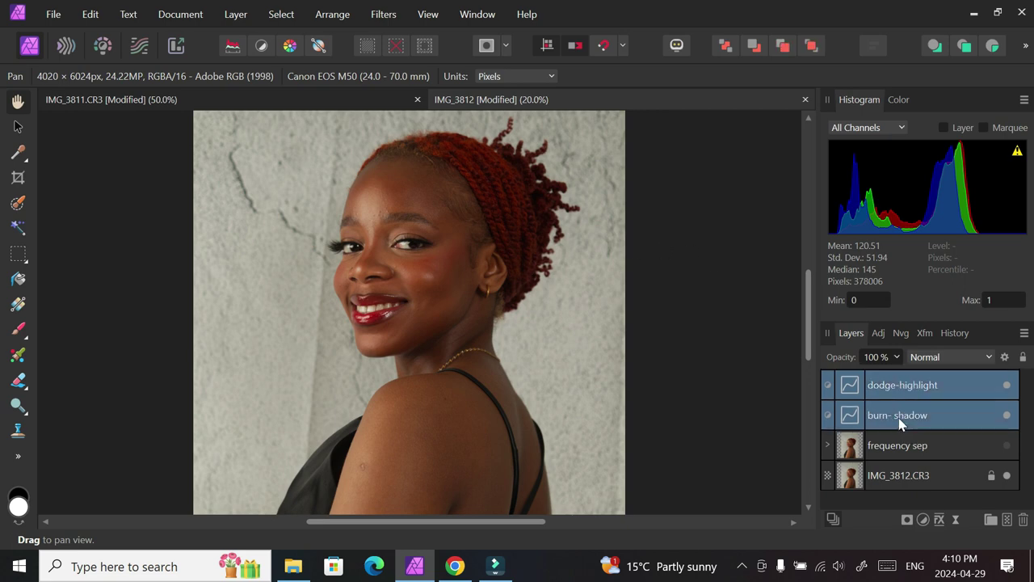
{"action": "key", "text": "ctrl+g"}
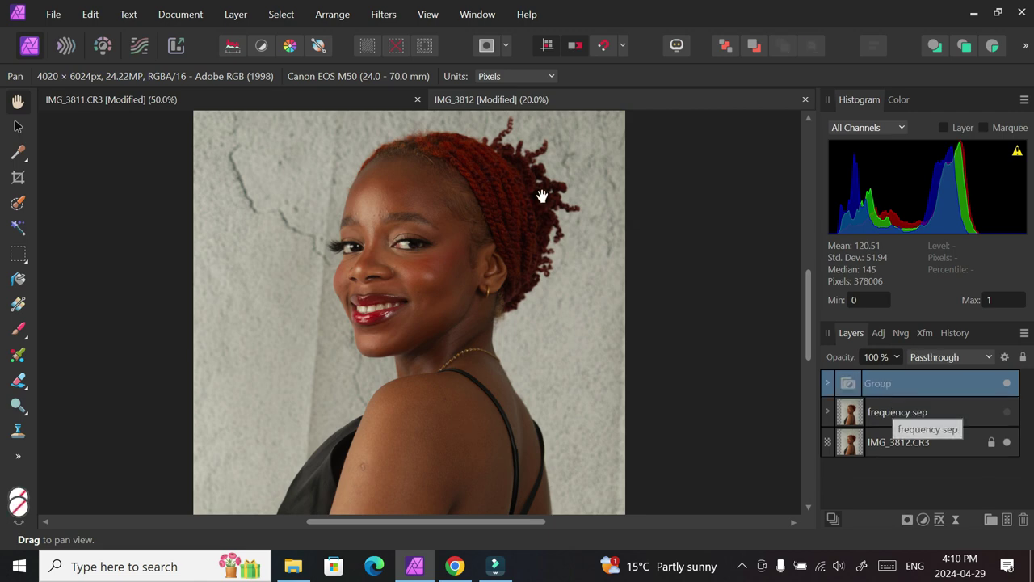
{"action": "double_click", "coordinate": [892, 398]}
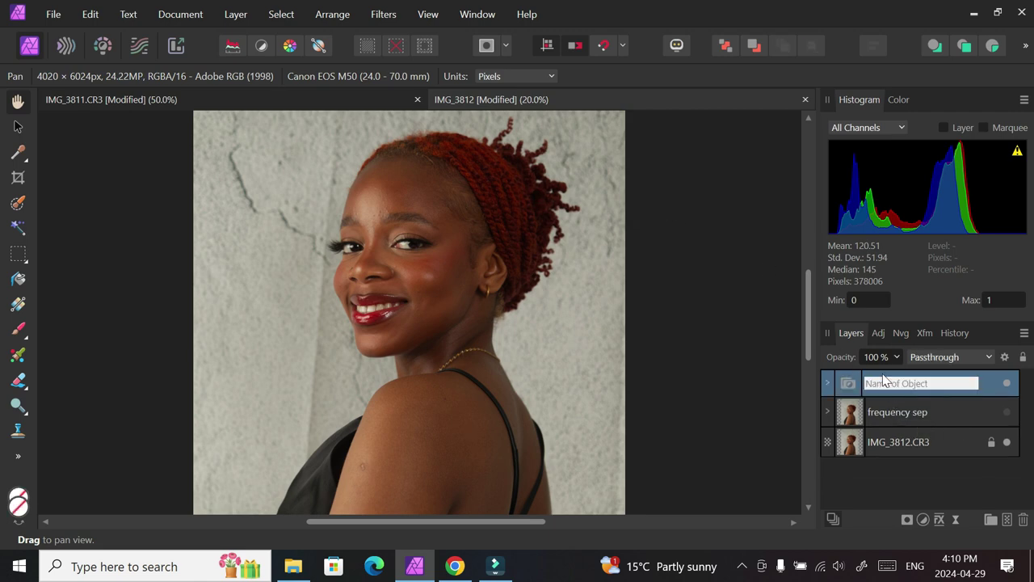
{"action": "type", "text": "dodge and burn"}
{"action": "key", "text": "Return"}
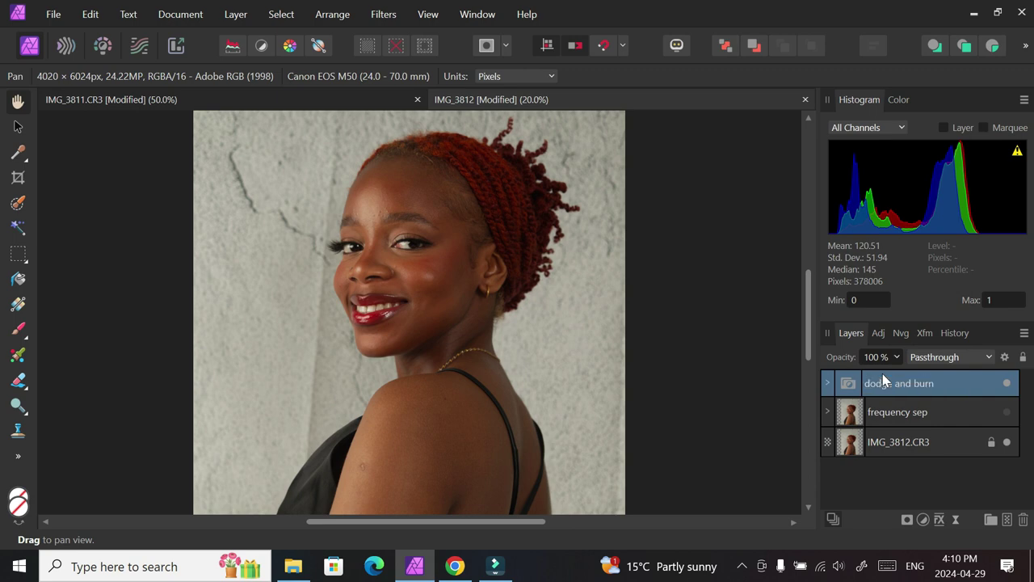
Add a Black & White adjustment above the dodge and burn group with Red set to -65%.
{"action": "left_click", "coordinate": [923, 520]}
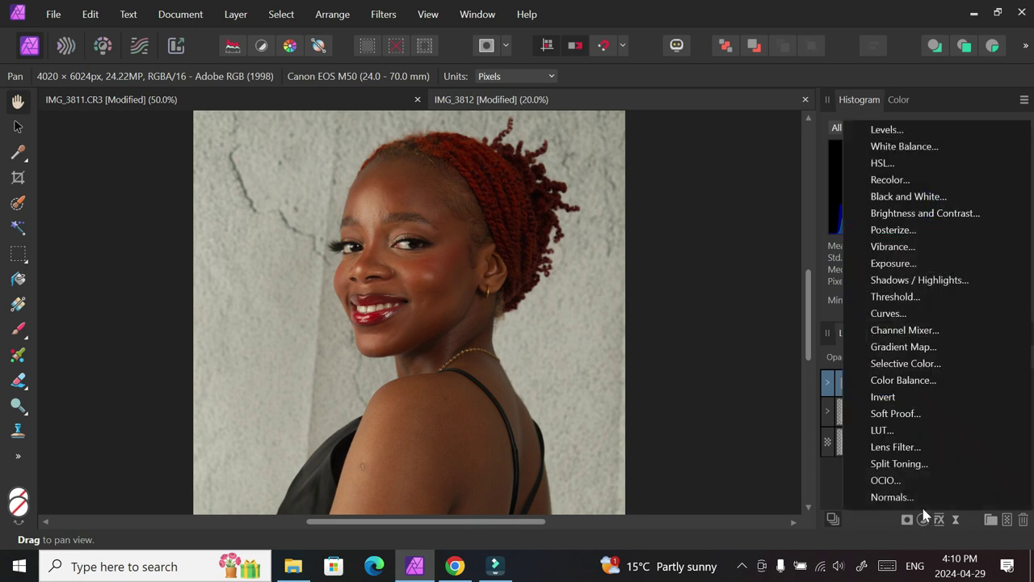
{"action": "left_click", "coordinate": [893, 196]}
{"action": "left_click_drag", "start_coordinate": [616, 171], "coordinate": [736, 109]}
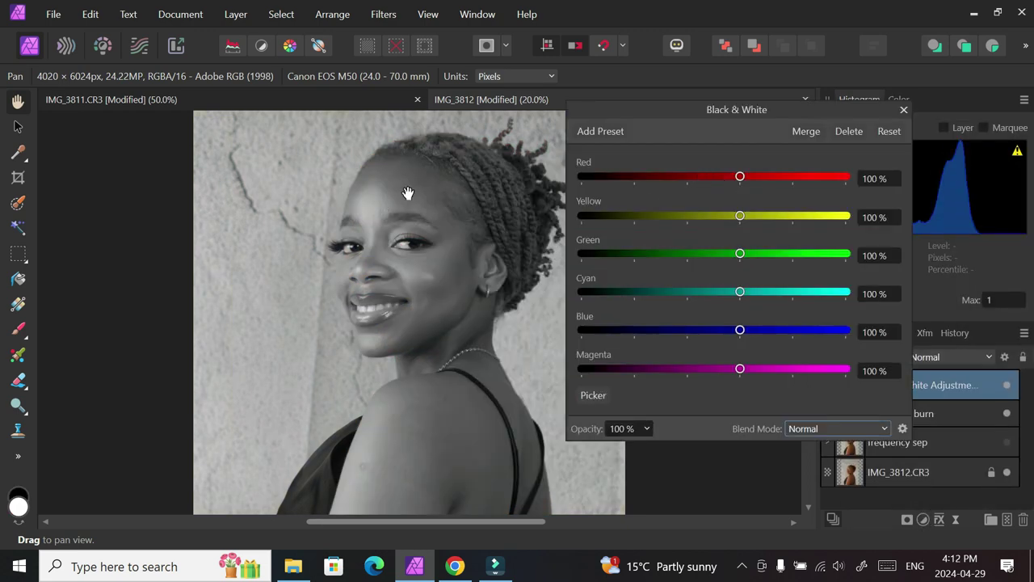
{"action": "left_click", "coordinate": [707, 178]}
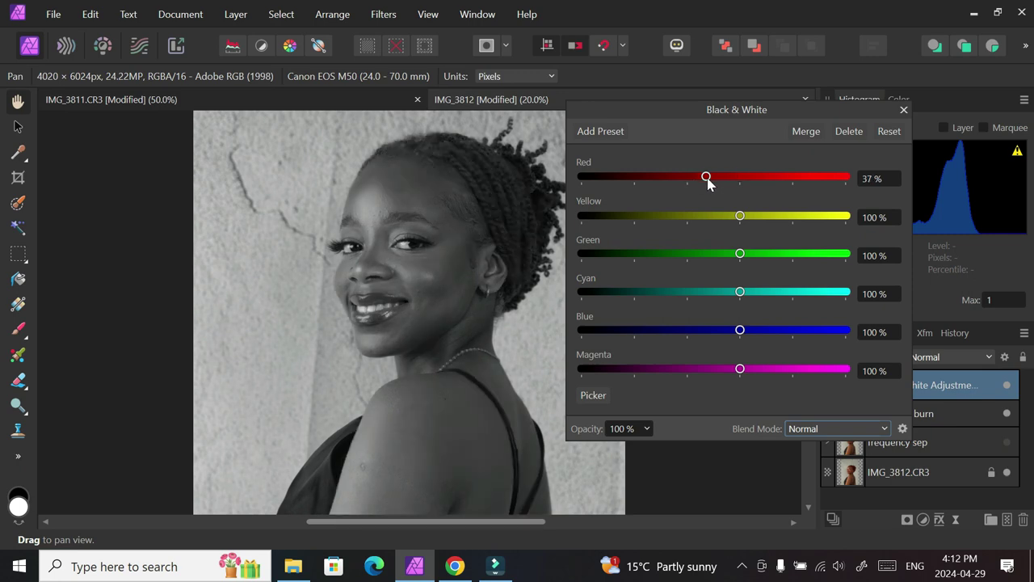
{"action": "left_click", "coordinate": [687, 178]}
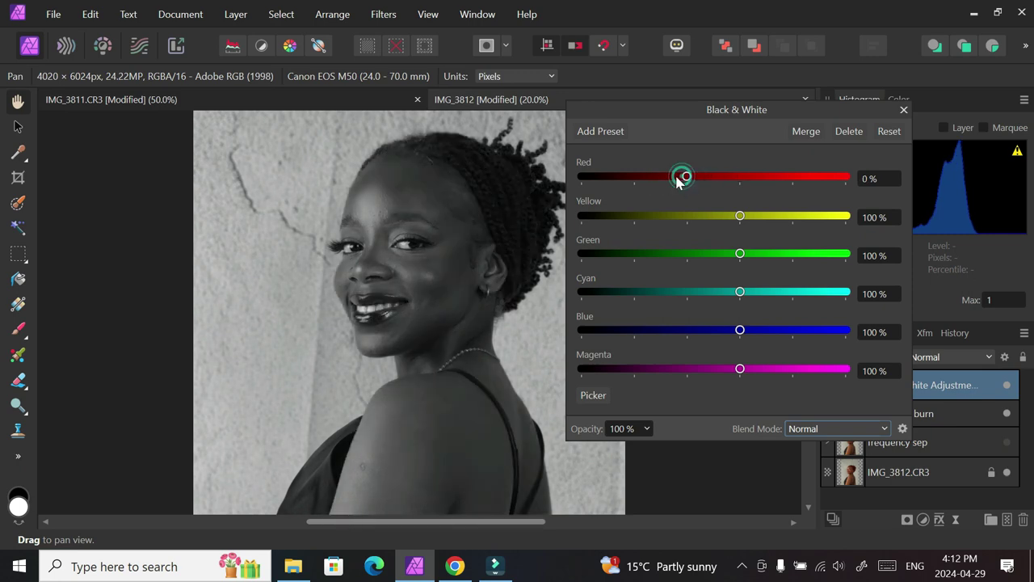
{"action": "left_click", "coordinate": [659, 178]}
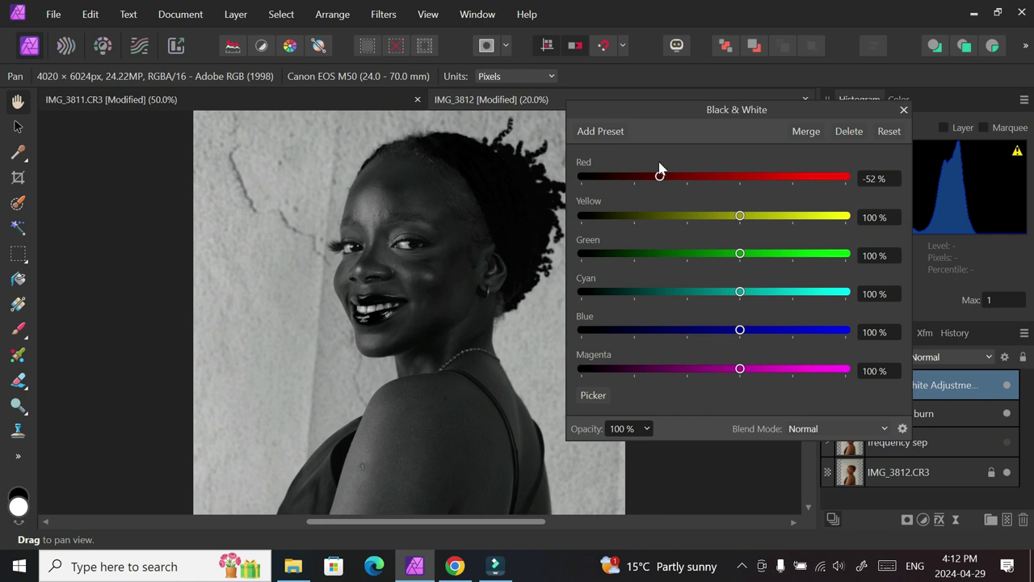
{"action": "mouse_move", "coordinate": [658, 176]}
{"action": "left_mouse_down"}
{"action": "mouse_move", "coordinate": [631, 177]}
{"action": "mouse_move", "coordinate": [652, 177]}
{"action": "left_mouse_up"}
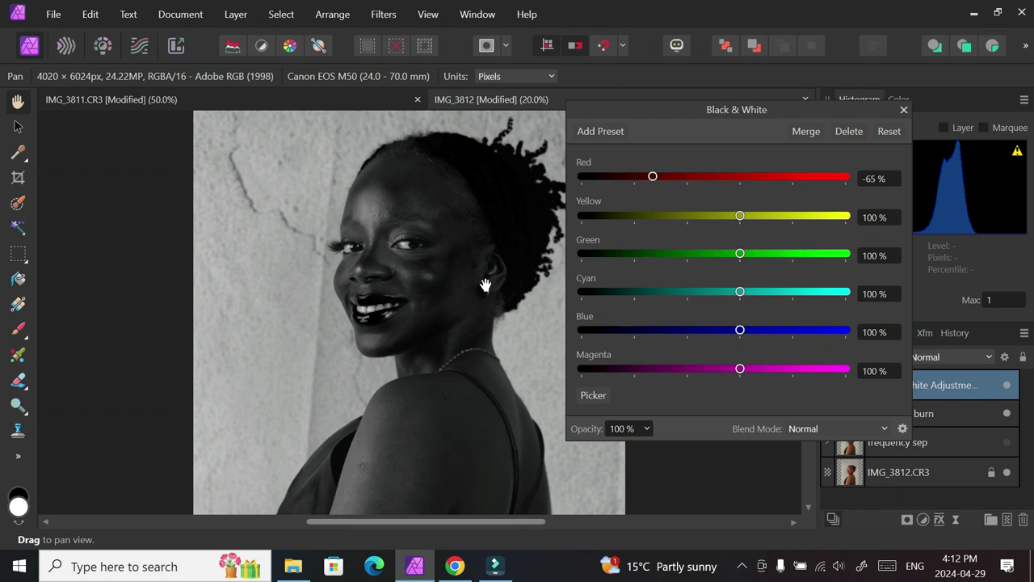
{"action": "left_click", "coordinate": [904, 110]}
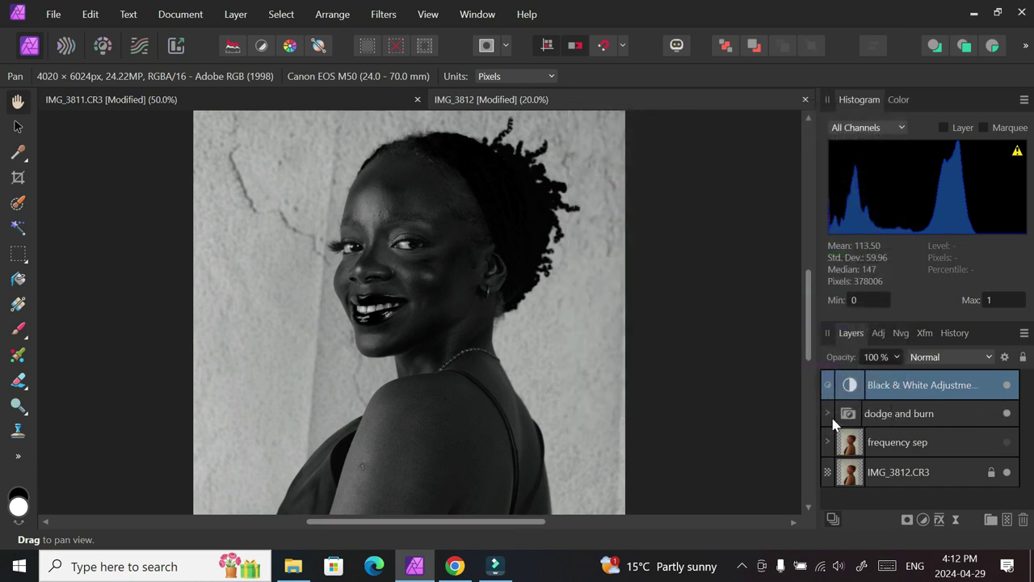
Brighten the dodge-highlight layer by raising its master curve's midpoint to about X 0.454, Y 0.555.
{"action": "left_click", "coordinate": [828, 414]}
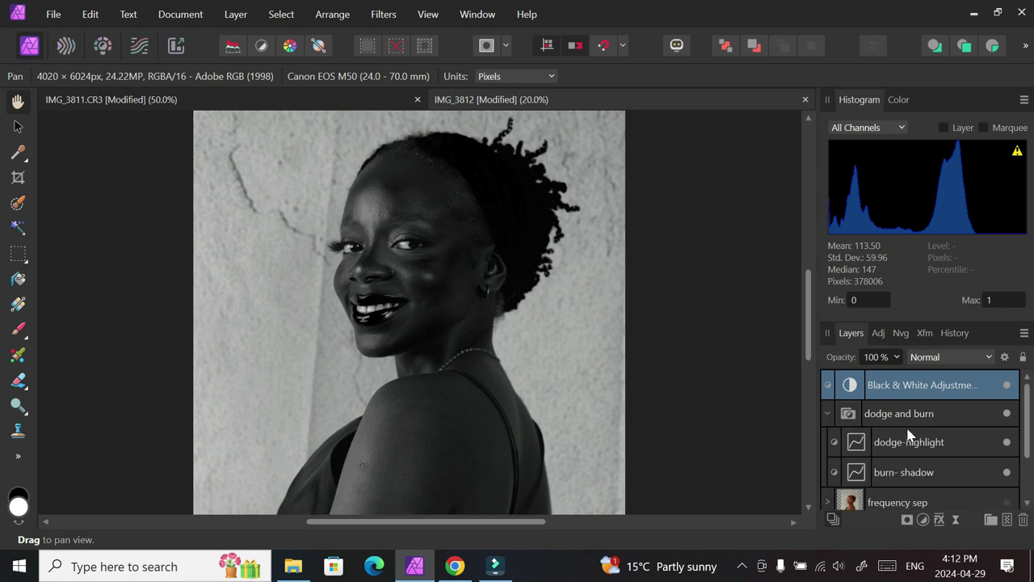
{"action": "left_click", "coordinate": [899, 451]}
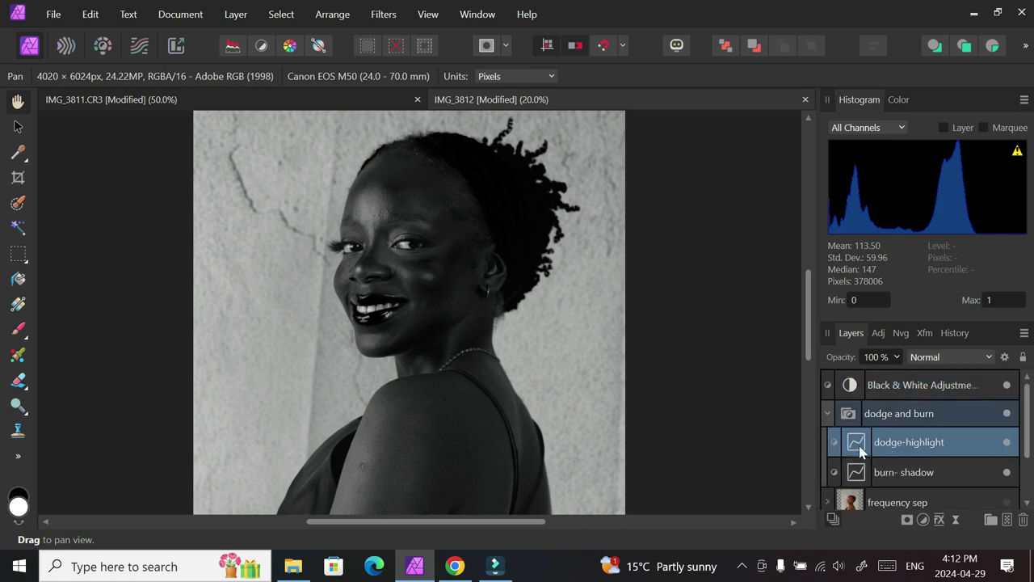
{"action": "double_click", "coordinate": [859, 445]}
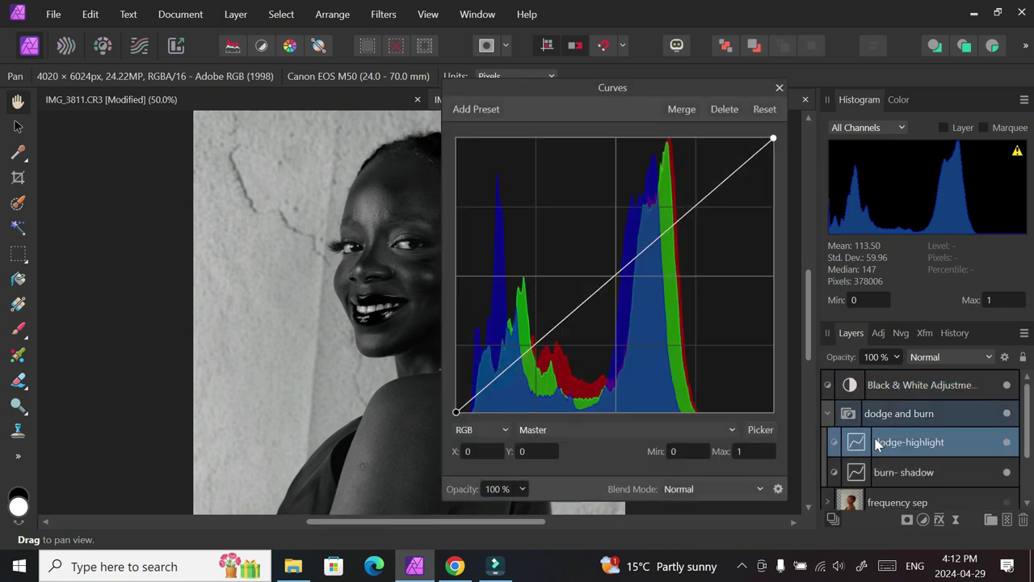
{"action": "left_click_drag", "start_coordinate": [618, 278], "coordinate": [599, 259]}
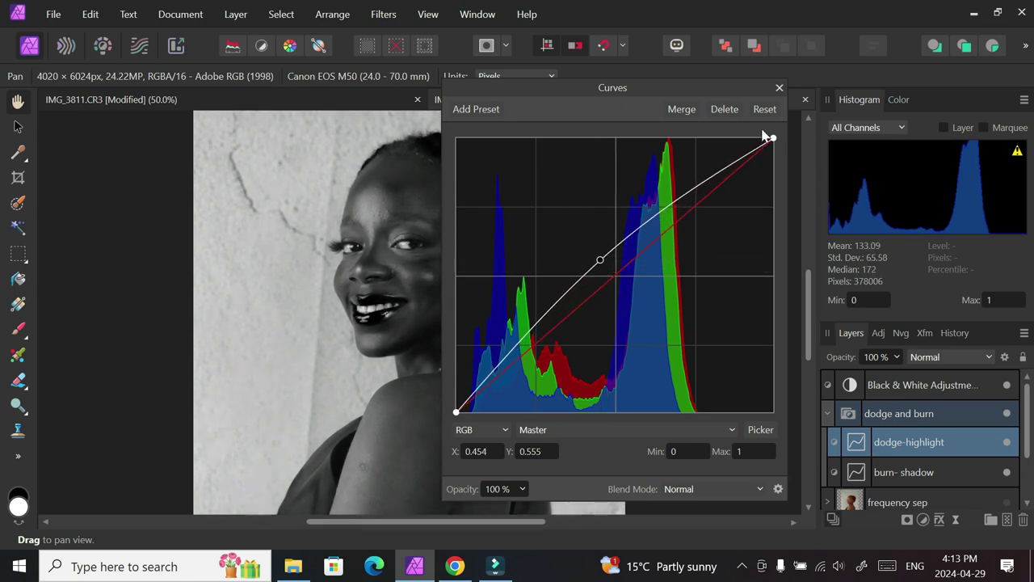
{"action": "left_click", "coordinate": [779, 87]}
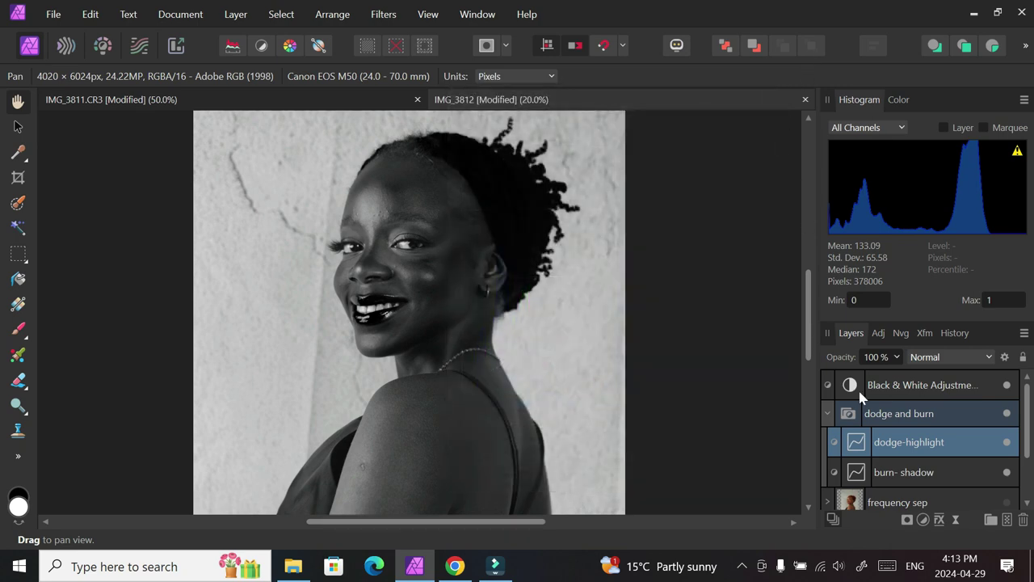
Darken the burn- shadow layer by pulling the midpoint of its master curve slightly below the diagonal.
{"action": "left_click", "coordinate": [911, 473]}
{"action": "left_click", "coordinate": [858, 475]}
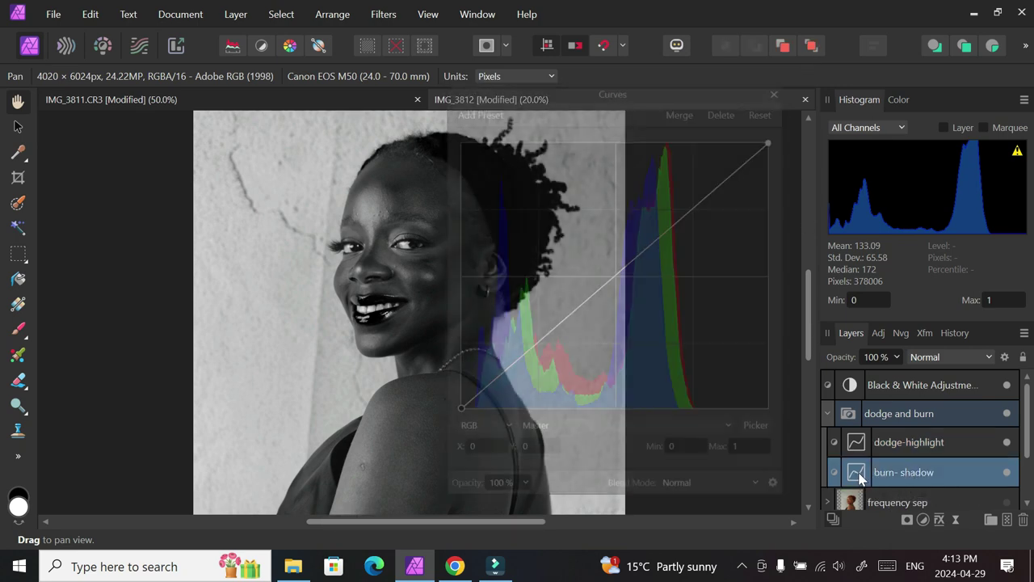
{"action": "left_click_drag", "start_coordinate": [614, 279], "coordinate": [630, 288]}
{"action": "left_click", "coordinate": [779, 87]}
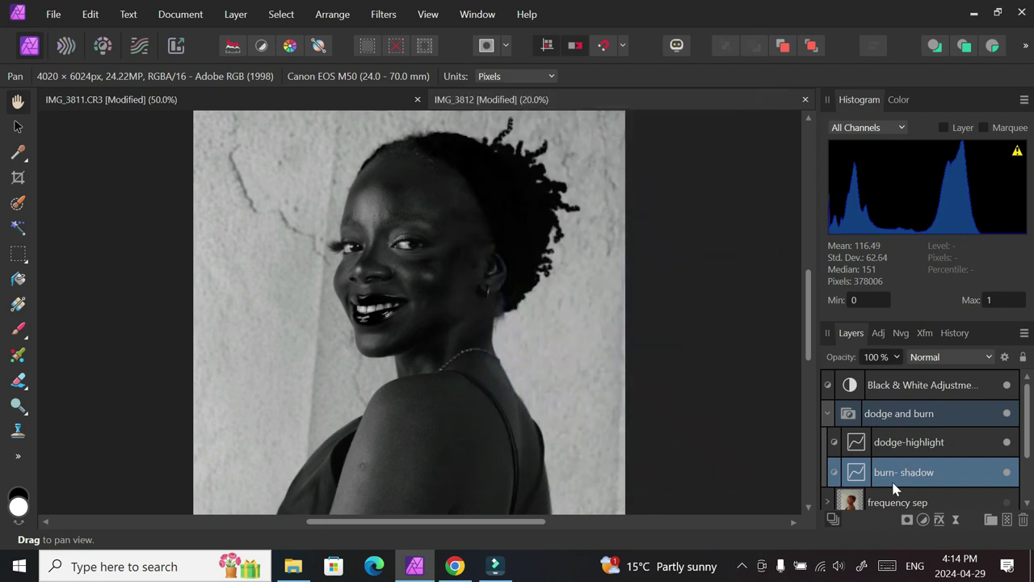
Check the curves of the dodge-highlight and burn- shadow layers and invert both layers' masks to black.
{"action": "double_click", "coordinate": [858, 446]}
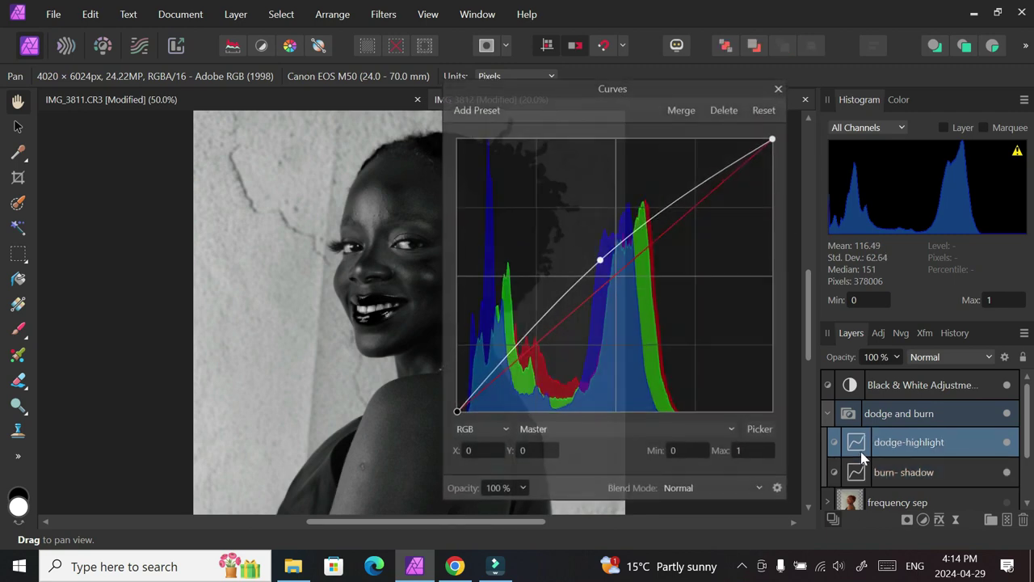
{"action": "left_click", "coordinate": [780, 87]}
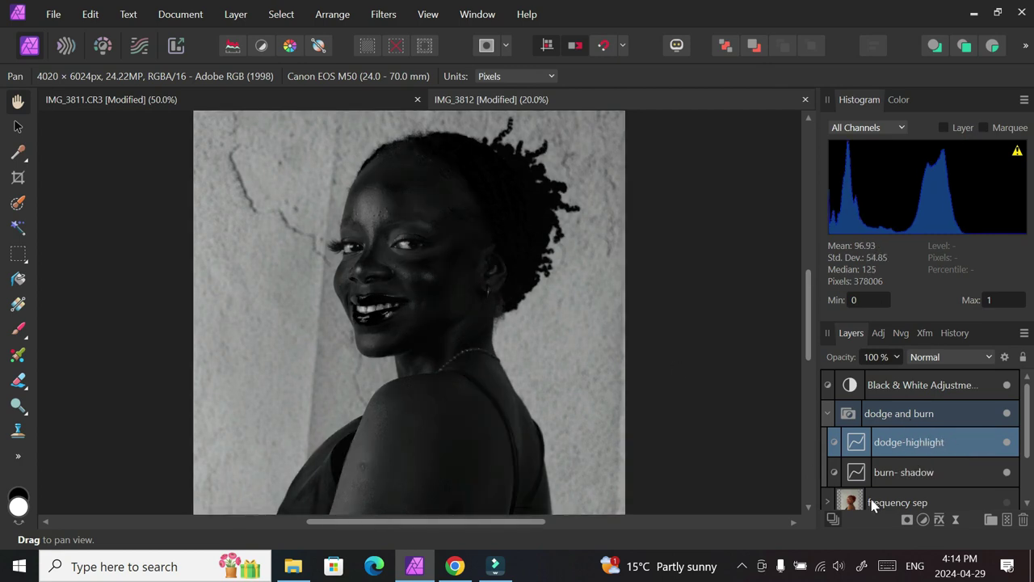
{"action": "double_click", "coordinate": [858, 475]}
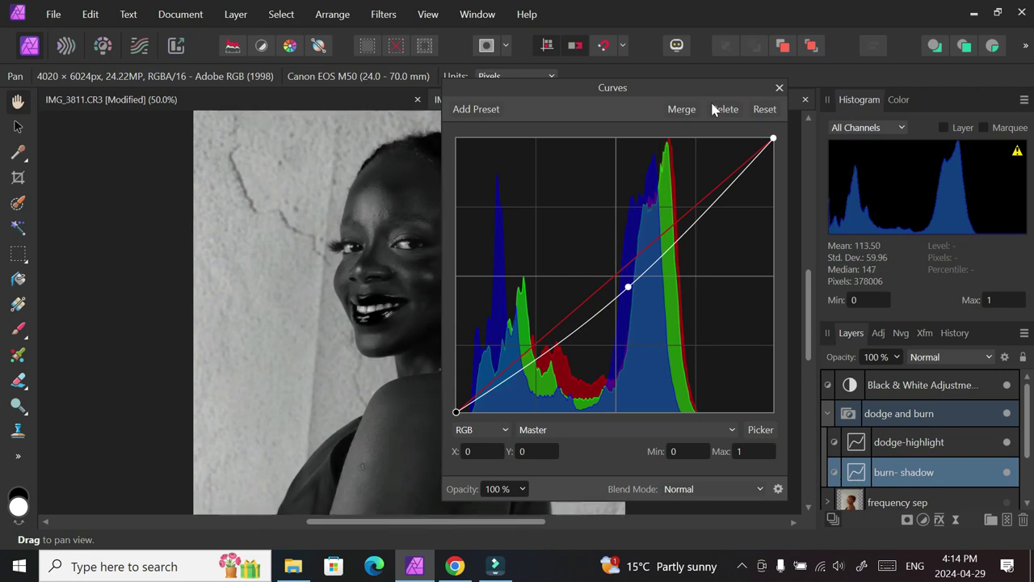
{"action": "left_click", "coordinate": [779, 87]}
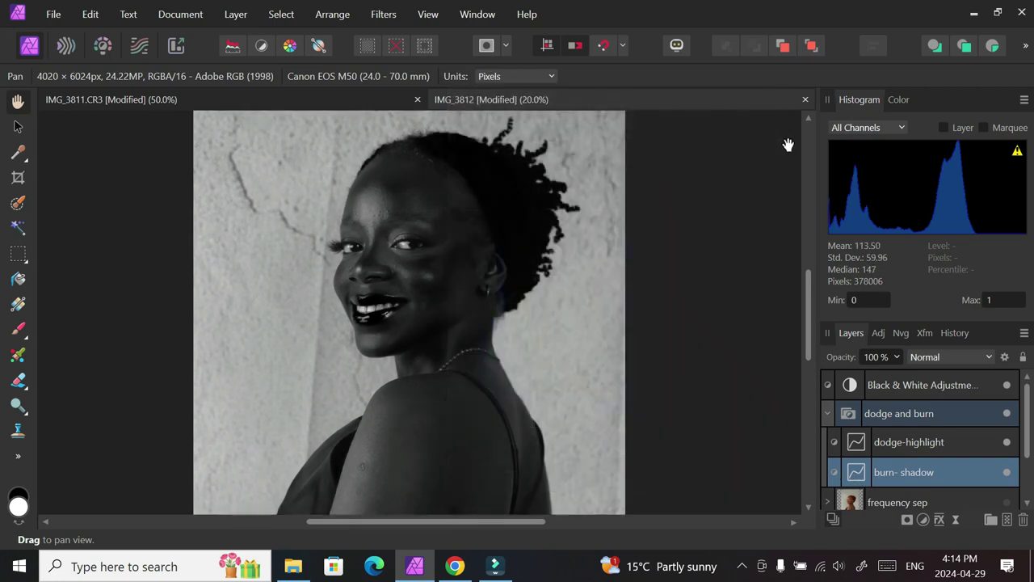
Collapse the dodge and burn group and toggle the IMG_3812.CR3 layer off and on to inspect the layer stack.
{"action": "left_click", "coordinate": [828, 415]}
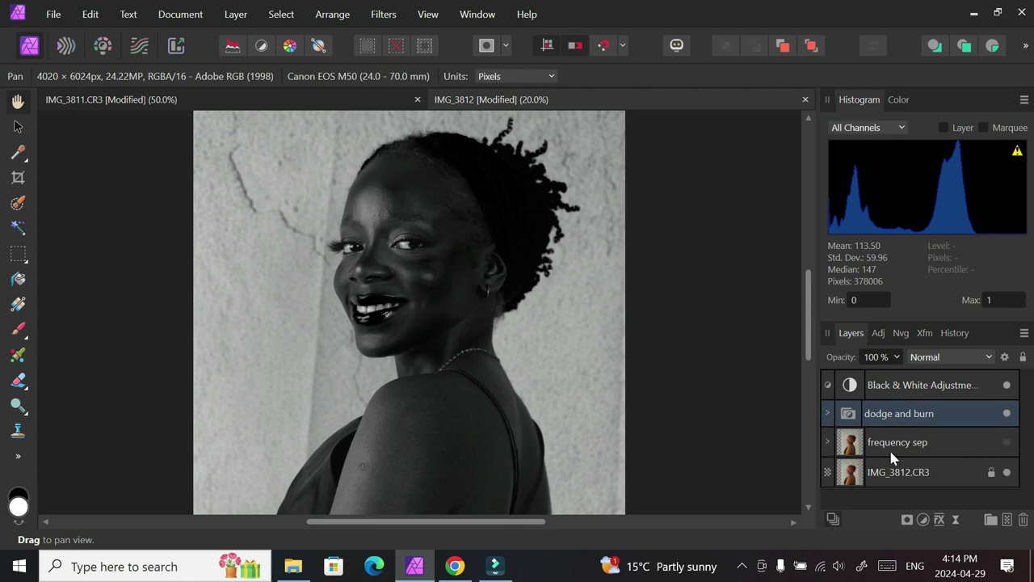
{"action": "left_click", "coordinate": [1007, 442]}
{"action": "left_click", "coordinate": [893, 477]}
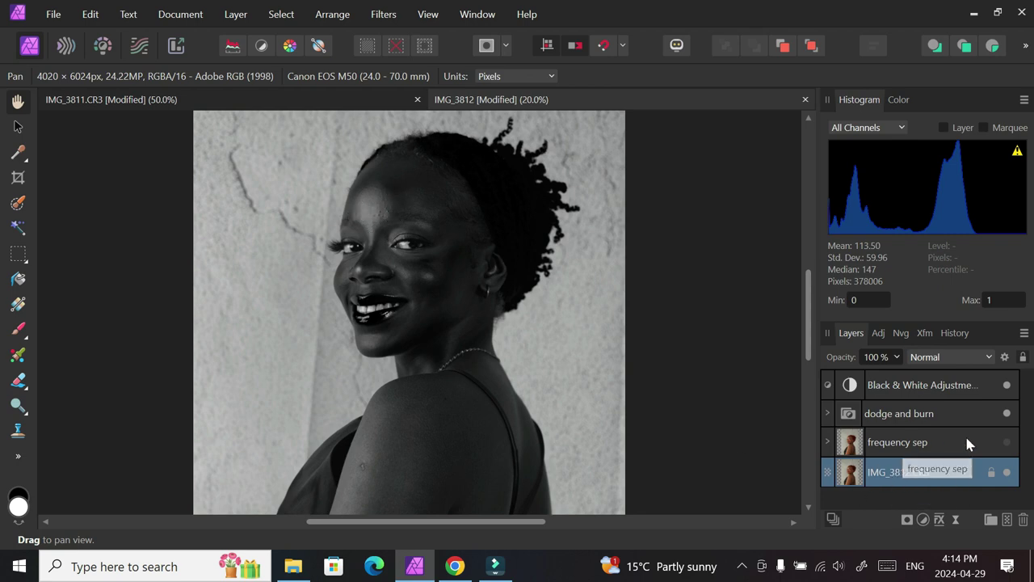
{"action": "left_click", "coordinate": [1008, 474]}
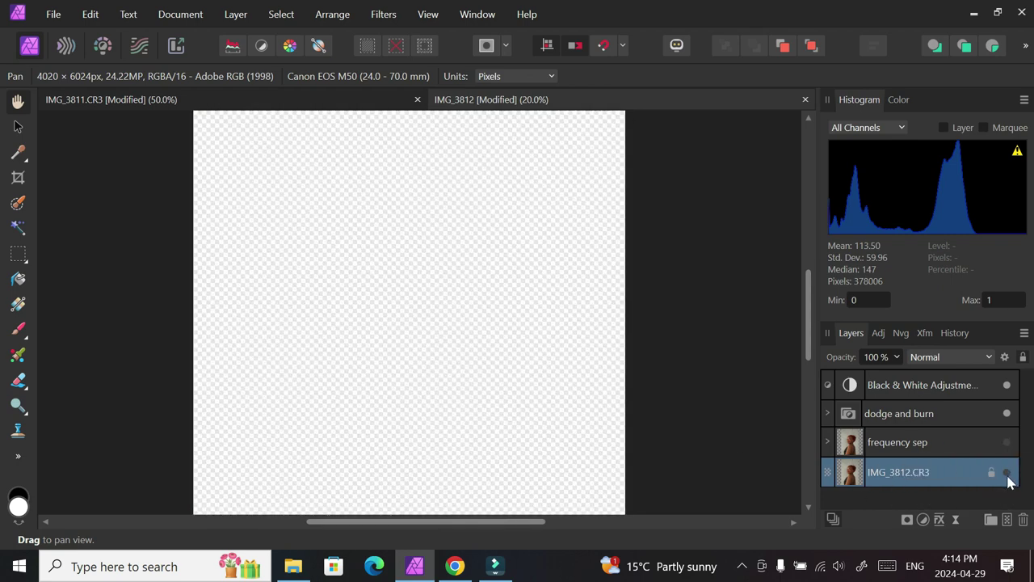
{"action": "left_click", "coordinate": [1008, 473]}
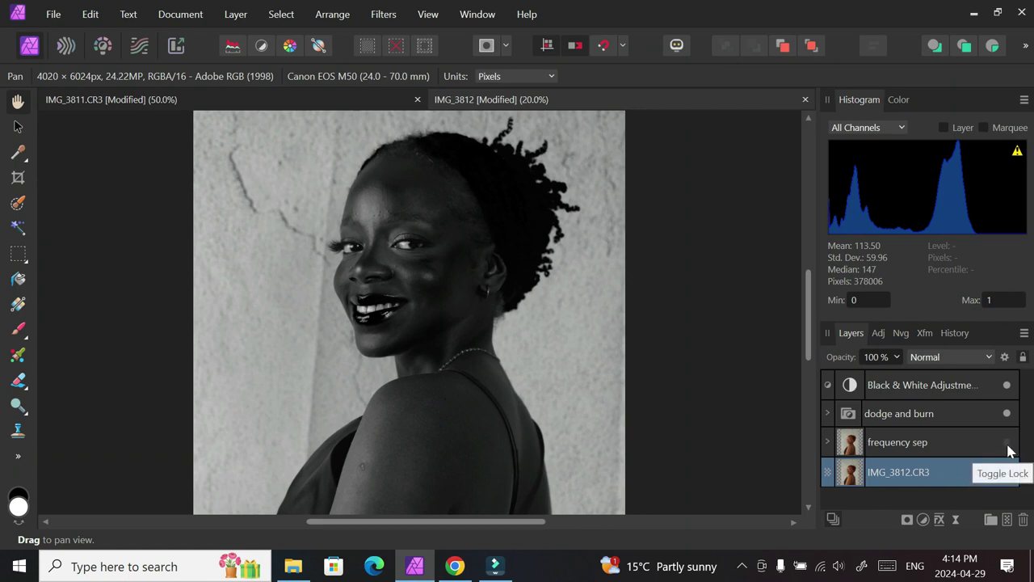
Target the dodge-highlight mask in the dodge and burn group and set the Paint Brush to 100% opacity and 2% flow.
{"action": "left_click", "coordinate": [828, 414]}
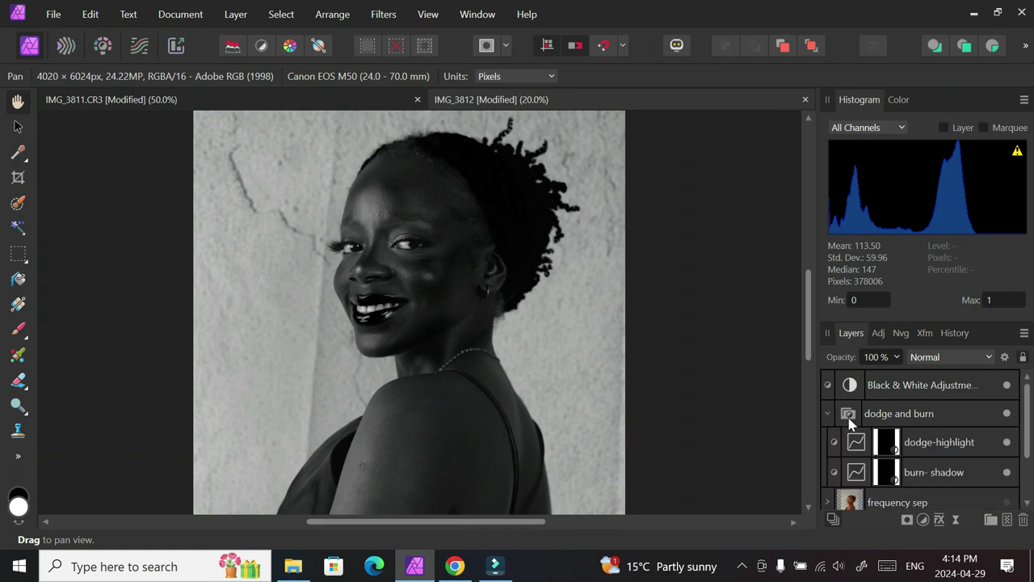
{"action": "left_click", "coordinate": [891, 448]}
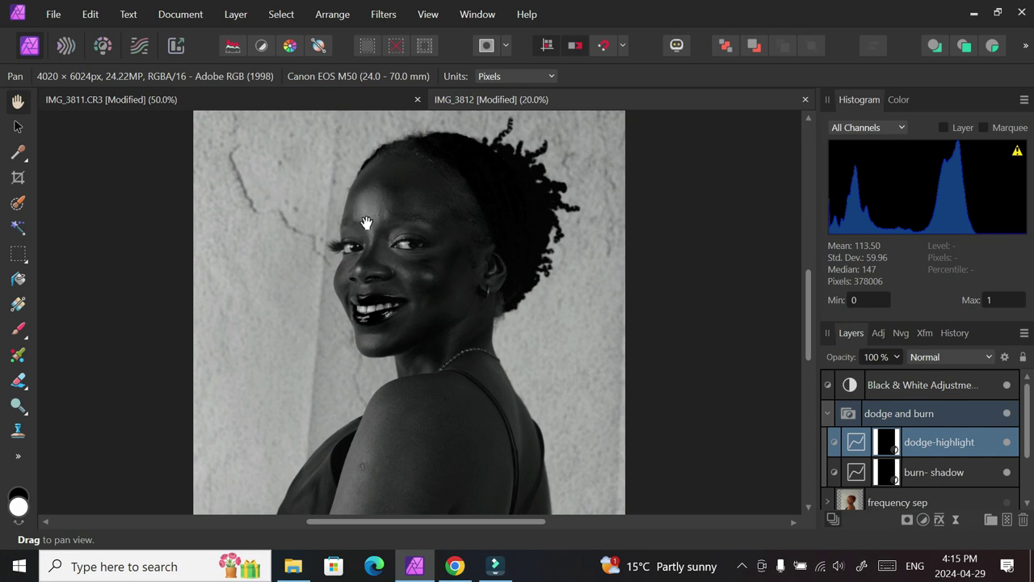
{"action": "left_click", "coordinate": [18, 335]}
{"action": "left_click", "coordinate": [72, 330]}
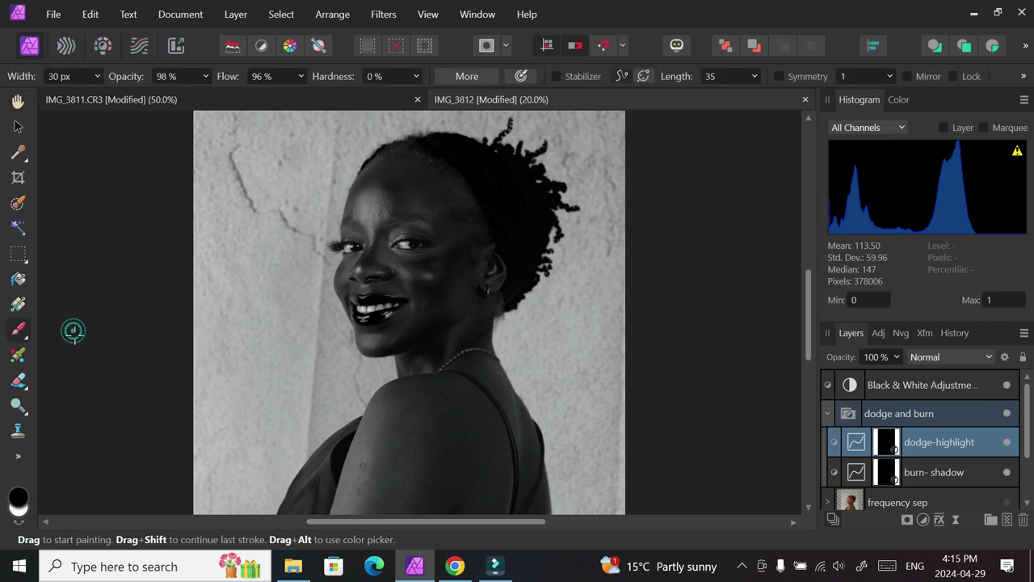
{"action": "left_click", "coordinate": [206, 76]}
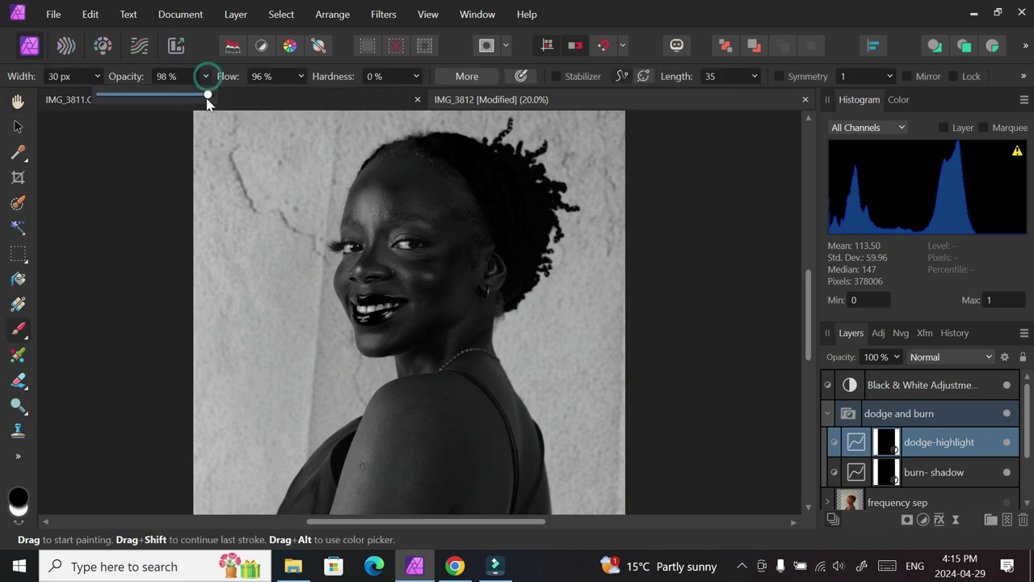
{"action": "left_click_drag", "start_coordinate": [207, 99], "coordinate": [212, 97]}
{"action": "left_click", "coordinate": [300, 76]}
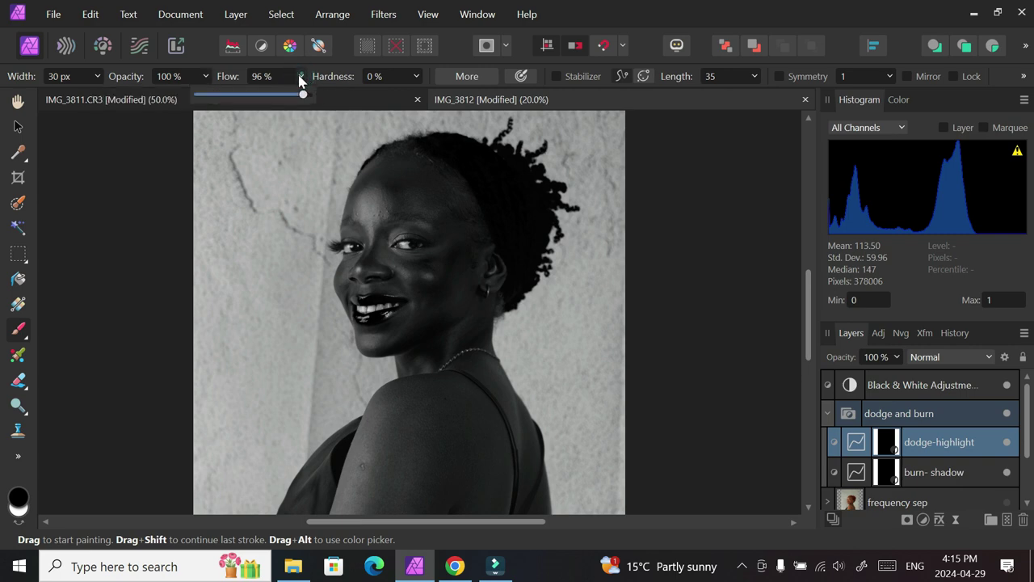
{"action": "left_click", "coordinate": [201, 96]}
{"action": "left_click_drag", "start_coordinate": [201, 98], "coordinate": [199, 98]}
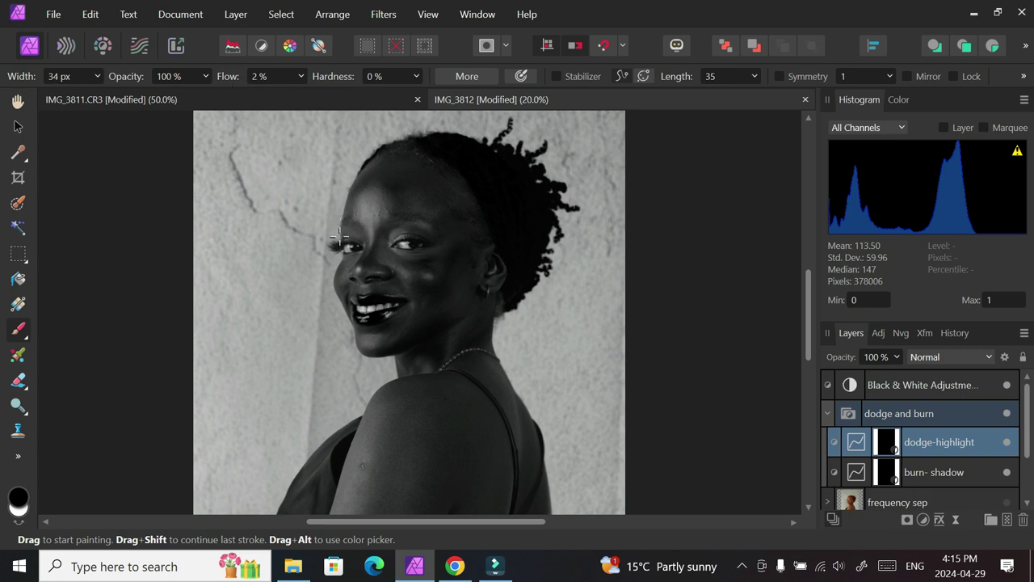
Dodge the forehead above the brows by painting white on the dodge-highlight mask with a 558 px brush.
{"action": "key", "text": "bracketright"}
{"action": "key", "text": "bracketright"}
{"action": "left_click", "coordinate": [19, 507]}
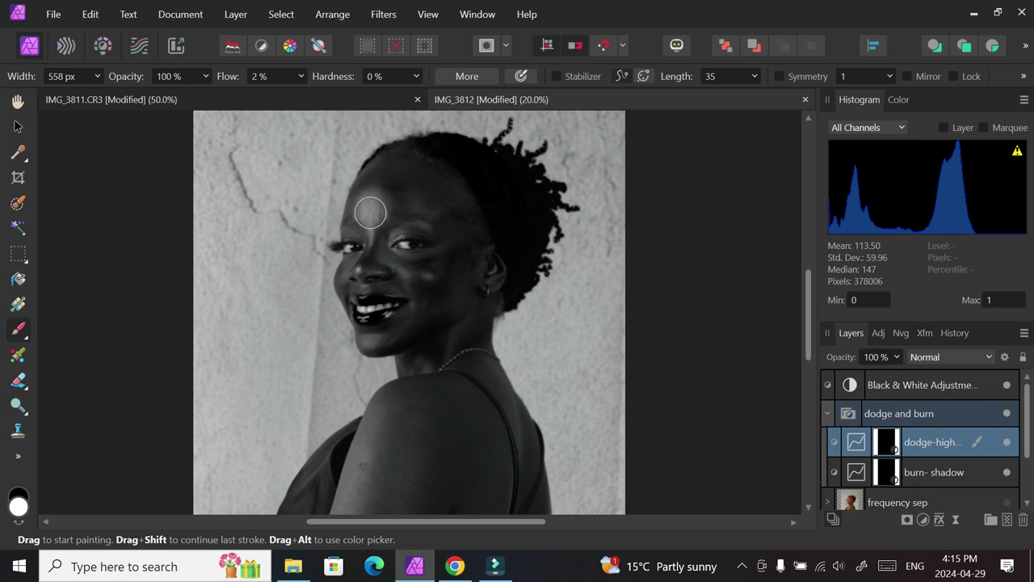
{"action": "left_click_drag", "start_coordinate": [371, 210], "coordinate": [335, 244]}
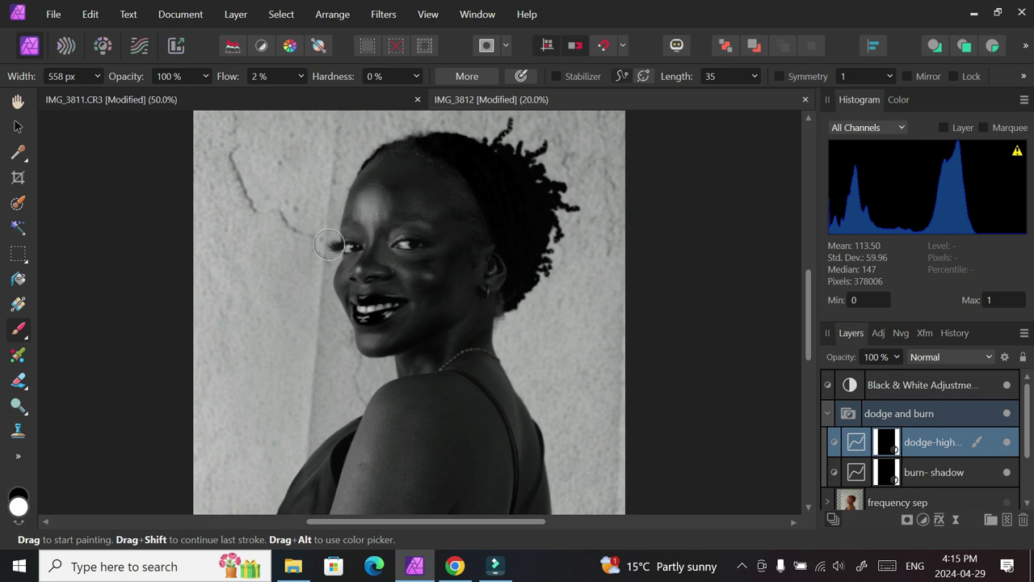
Toggle the dodge-highlight layer's visibility repeatedly to compare the forehead before and after dodging.
{"action": "left_click", "coordinate": [1010, 444]}
{"action": "left_click", "coordinate": [1010, 443]}
{"action": "left_click", "coordinate": [1010, 443]}
{"action": "left_click", "coordinate": [1010, 443]}
{"action": "left_click", "coordinate": [1010, 442]}
{"action": "left_click", "coordinate": [1010, 443]}
{"action": "left_click", "coordinate": [1010, 444]}
{"action": "left_click", "coordinate": [1010, 443]}
Dodge the brow bone and cheek on the ear side of the face with a smaller white brush.
{"action": "key", "text": "bracketleft"}
{"action": "key", "text": "bracketleft"}
{"action": "key", "text": "bracketleft"}
{"action": "key", "text": "bracketleft"}
{"action": "key", "text": "bracketleft"}
{"action": "key", "text": "bracketleft"}
{"action": "key", "text": "bracketleft"}
{"action": "key", "text": "bracketleft"}
{"action": "left_click", "coordinate": [418, 223]}
{"action": "left_click", "coordinate": [421, 223]}
{"action": "left_click", "coordinate": [425, 224]}
{"action": "left_click", "coordinate": [430, 275]}
{"action": "left_click", "coordinate": [428, 277]}
Dodge the areas around both eyes and along the bridge and tip of the nose.
{"action": "left_click", "coordinate": [394, 238]}
{"action": "left_click", "coordinate": [395, 234]}
{"action": "left_click", "coordinate": [357, 234]}
{"action": "left_click", "coordinate": [354, 237]}
{"action": "left_click", "coordinate": [372, 239]}
{"action": "left_click", "coordinate": [369, 247]}
{"action": "left_click", "coordinate": [366, 253]}
{"action": "left_click", "coordinate": [361, 260]}
{"action": "left_click", "coordinate": [357, 268]}
{"action": "left_click", "coordinate": [356, 271]}
{"action": "left_click", "coordinate": [358, 272]}
Dodge the lips, chin, neck and both eyes on the dodge-highlight mask with a small white brush.
{"action": "left_click", "coordinate": [384, 318]}
{"action": "left_click", "coordinate": [388, 319]}
{"action": "left_click", "coordinate": [363, 298]}
{"action": "left_click", "coordinate": [391, 317]}
{"action": "left_click", "coordinate": [367, 342]}
{"action": "left_click", "coordinate": [454, 334]}
{"action": "left_click", "coordinate": [453, 338]}
{"action": "left_click", "coordinate": [416, 372]}
{"action": "left_click", "coordinate": [407, 242]}
{"action": "left_click", "coordinate": [353, 245]}
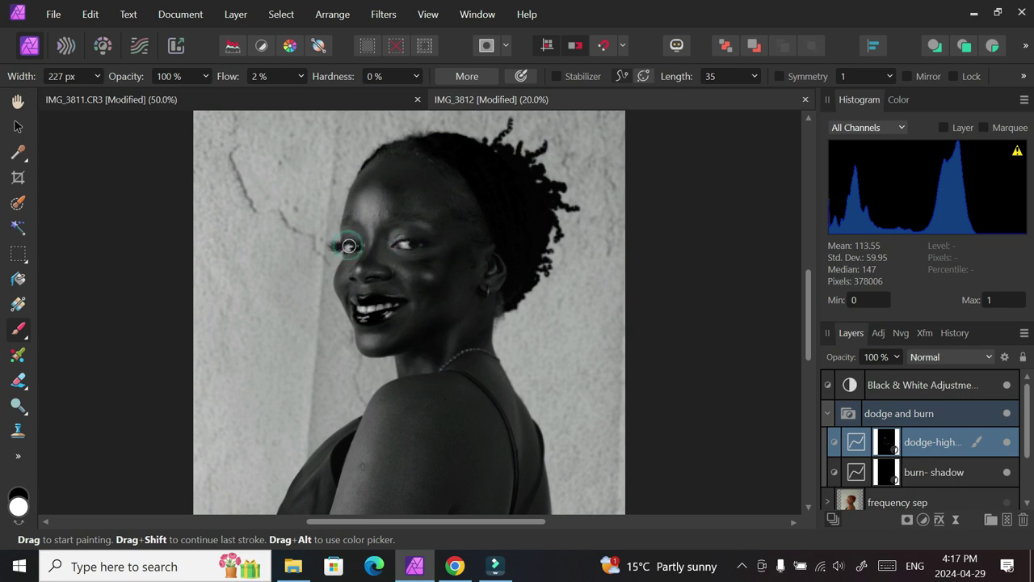
Dodge the front of the braided hair above the ear with a 345 px white brush.
{"action": "key", "text": "]"}
{"action": "key", "text": "]"}
{"action": "key", "text": "]"}
{"action": "left_click", "coordinate": [471, 160]}
{"action": "left_click", "coordinate": [485, 178]}
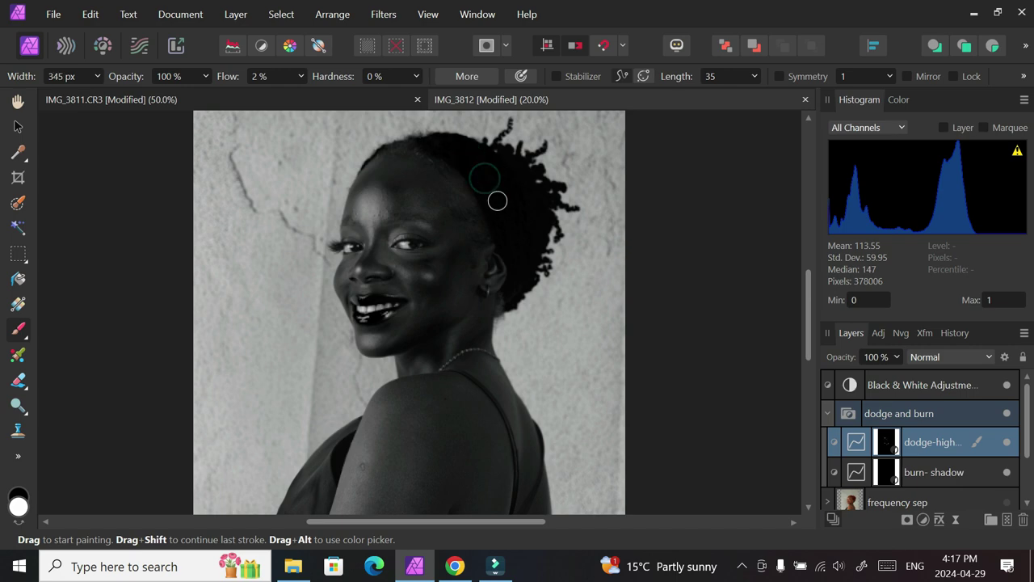
{"action": "left_click", "coordinate": [494, 194]}
{"action": "left_click", "coordinate": [488, 182]}
Dodge the area between nose and upper lip and the lower nose with a smaller white brush.
{"action": "key", "text": "bracketleft"}
{"action": "key", "text": "bracketleft"}
{"action": "left_click", "coordinate": [365, 286]}
{"action": "left_click", "coordinate": [363, 292]}
{"action": "left_click", "coordinate": [364, 290]}
{"action": "left_click", "coordinate": [377, 273]}
{"action": "left_click", "coordinate": [352, 276]}
Dodge the upper arm and shoulder with a 447 px white brush, then reduce the brush to 323 px.
{"action": "scroll", "coordinate": [808, 323], "scroll_direction": "down", "scroll_amount": 3}
{"action": "key", "text": "bracketright"}
{"action": "key", "text": "bracketright"}
{"action": "key", "text": "bracketright"}
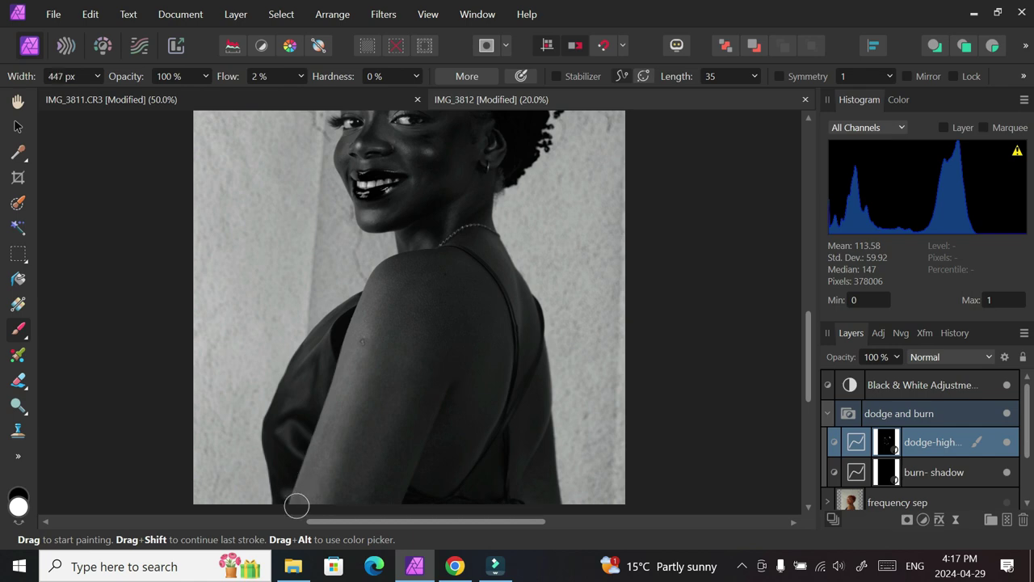
{"action": "left_click_drag", "start_coordinate": [355, 348], "coordinate": [388, 276]}
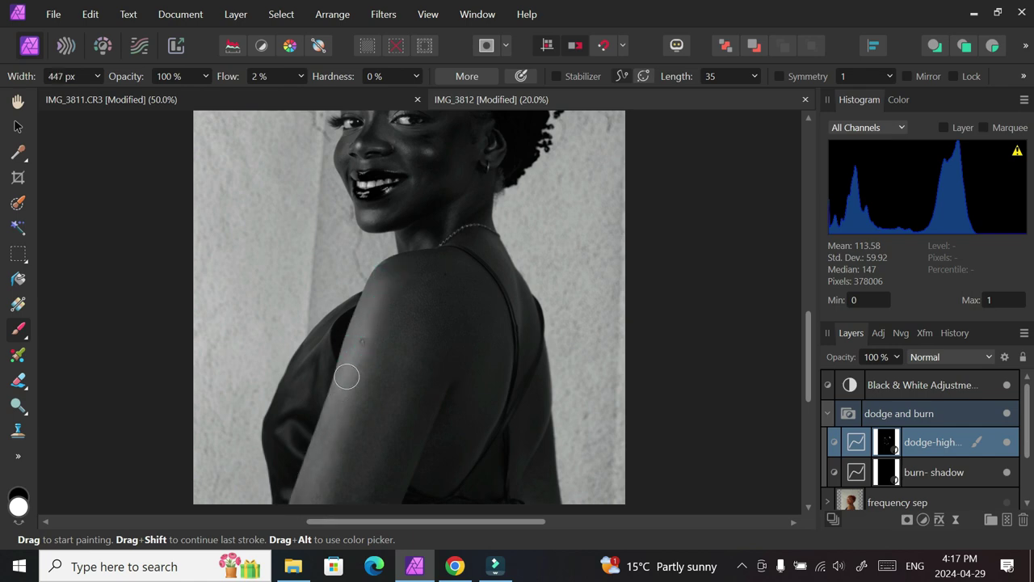
{"action": "key", "text": "bracketleft"}
{"action": "key", "text": "bracketleft"}
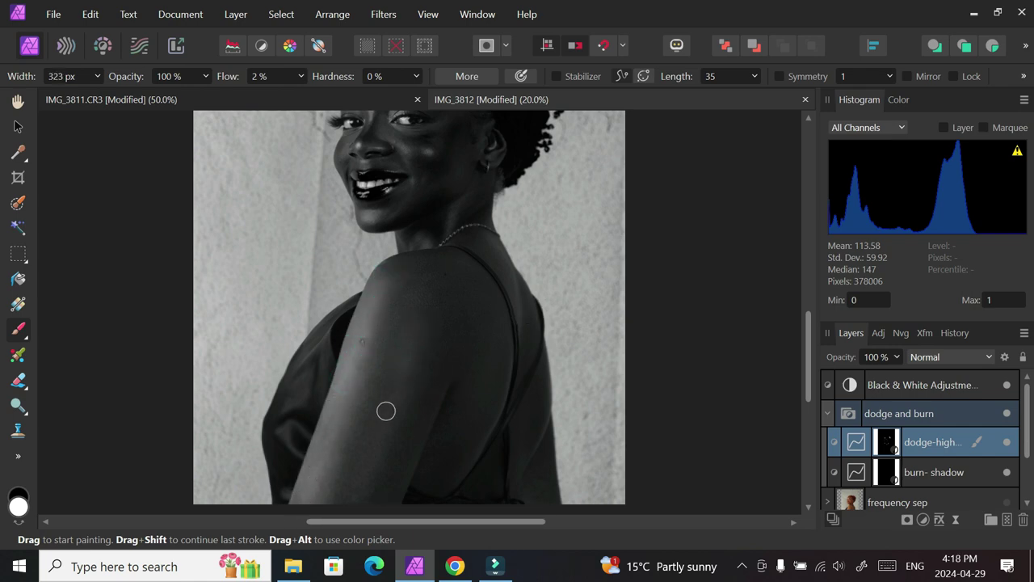
Dodge the upper back beside the dress strap with a smaller white brush.
{"action": "key", "text": "bracketleft"}
{"action": "key", "text": "bracketleft"}
{"action": "key", "text": "bracketleft"}
{"action": "left_click", "coordinate": [512, 275]}
{"action": "key", "text": "bracketleft"}
{"action": "key", "text": "bracketleft"}
{"action": "left_click", "coordinate": [517, 279]}
Dodge the folds on the front of the dress and the edge of the upper back with a brush under 200 px.
{"action": "left_click", "coordinate": [306, 376]}
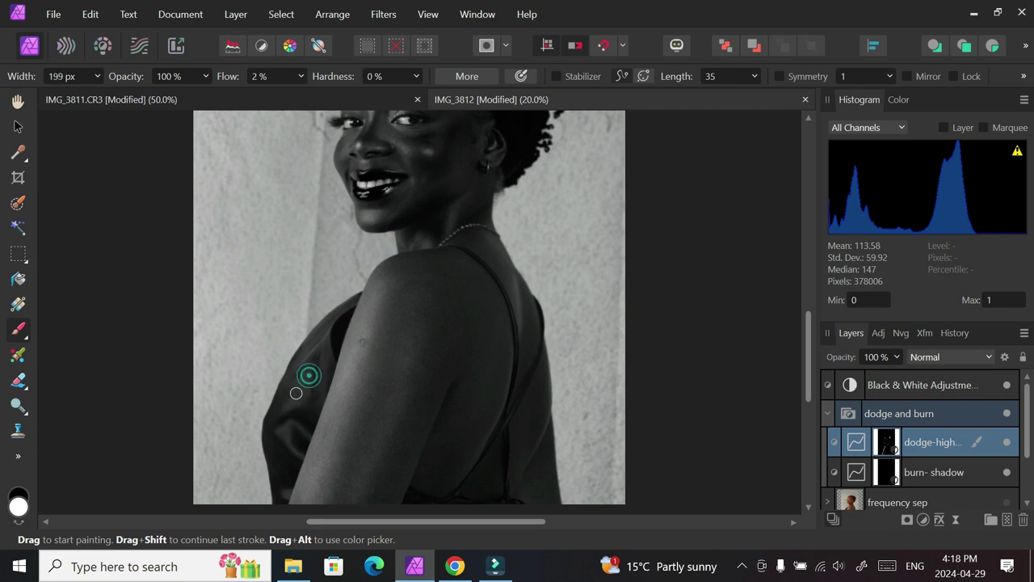
{"action": "key", "text": "bracketleft"}
{"action": "key", "text": "bracketleft"}
{"action": "left_click", "coordinate": [323, 375]}
{"action": "left_click", "coordinate": [518, 281]}
Dodge along the necklace with a 75 px white brush.
{"action": "key", "text": "bracketleft"}
{"action": "key", "text": "bracketleft"}
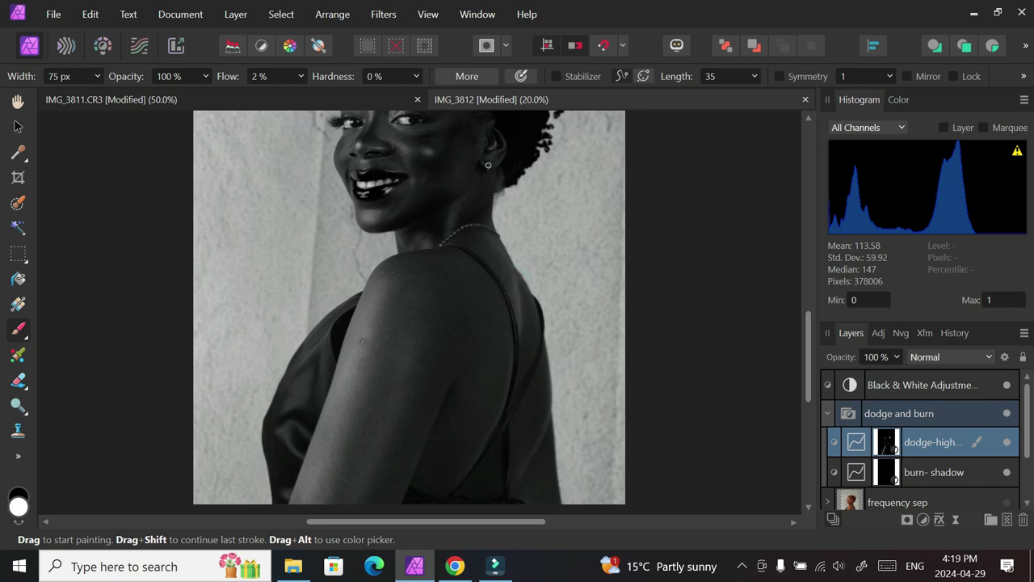
{"action": "mouse_move", "coordinate": [439, 244]}
{"action": "left_mouse_down"}
{"action": "mouse_move", "coordinate": [473, 224]}
{"action": "mouse_move", "coordinate": [495, 233]}
{"action": "mouse_move", "coordinate": [458, 229]}
{"action": "left_mouse_up"}
Burn the forehead toward the temple by painting white on the burn- shadow mask with an enlarged brush.
{"action": "scroll", "coordinate": [457, 228], "scroll_direction": "up", "scroll_amount": 3}
{"action": "left_click", "coordinate": [889, 480]}
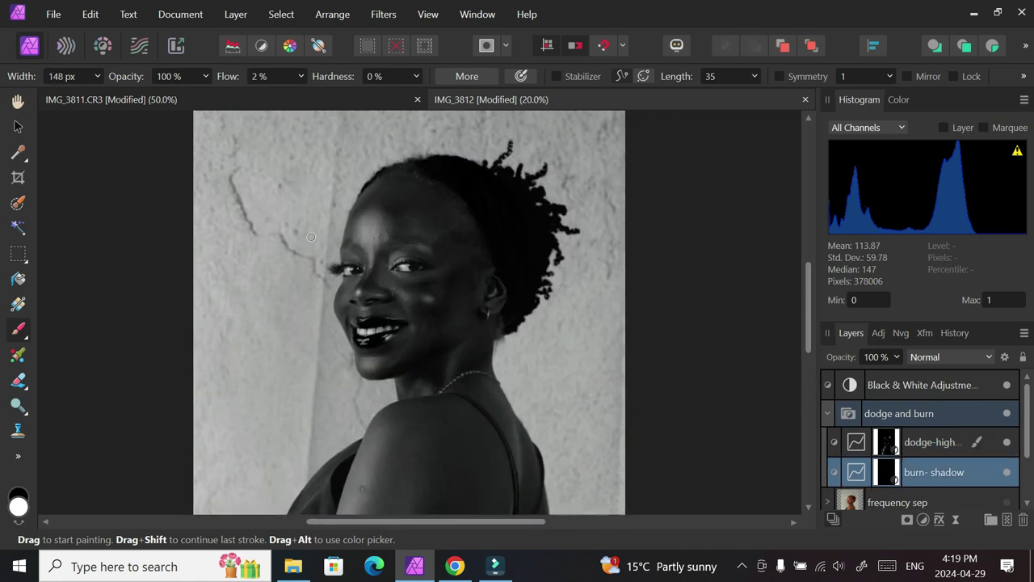
{"action": "key", "text": "bracketright"}
{"action": "key", "text": "bracketright"}
{"action": "key", "text": "bracketright"}
{"action": "key", "text": "bracketright"}
{"action": "mouse_move", "coordinate": [380, 192]}
{"action": "left_mouse_down"}
{"action": "mouse_move", "coordinate": [427, 219]}
{"action": "mouse_move", "coordinate": [403, 212]}
{"action": "mouse_move", "coordinate": [413, 195]}
{"action": "mouse_move", "coordinate": [392, 189]}
{"action": "mouse_move", "coordinate": [445, 227]}
{"action": "mouse_move", "coordinate": [405, 188]}
{"action": "mouse_move", "coordinate": [469, 236]}
{"action": "left_mouse_up"}
Burn the lower cheek and the side of the nose with a smaller brush on the burn- shadow mask.
{"action": "key", "text": "bracketleft"}
{"action": "key", "text": "bracketleft"}
{"action": "key", "text": "bracketleft"}
{"action": "mouse_move", "coordinate": [436, 319]}
{"action": "left_mouse_down"}
{"action": "mouse_move", "coordinate": [463, 283]}
{"action": "mouse_move", "coordinate": [428, 322]}
{"action": "mouse_move", "coordinate": [470, 276]}
{"action": "mouse_move", "coordinate": [422, 314]}
{"action": "mouse_move", "coordinate": [454, 278]}
{"action": "mouse_move", "coordinate": [442, 313]}
{"action": "left_mouse_up"}
{"action": "key", "text": "bracketleft"}
{"action": "mouse_move", "coordinate": [374, 265]}
{"action": "left_mouse_down"}
{"action": "mouse_move", "coordinate": [367, 284]}
{"action": "mouse_move", "coordinate": [365, 266]}
{"action": "left_mouse_up"}
Burn both eyebrows with an 85 px brush and darken the shadow under the jaw.
{"action": "left_click", "coordinate": [407, 242]}
{"action": "left_click", "coordinate": [425, 244]}
{"action": "left_click", "coordinate": [356, 248]}
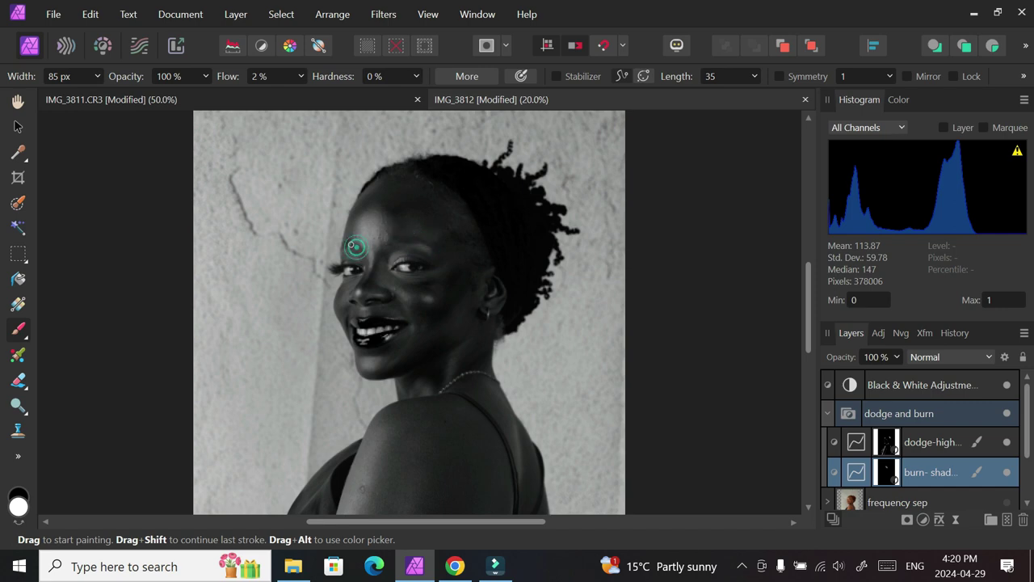
{"action": "left_click", "coordinate": [351, 244]}
{"action": "left_click", "coordinate": [428, 371]}
{"action": "left_click", "coordinate": [427, 374]}
Burn the shaded areas of the upper arm on the burn- shadow mask with a 344 px brush.
{"action": "scroll", "coordinate": [805, 348], "scroll_direction": "down", "scroll_amount": 1}
{"action": "left_click_drag", "start_coordinate": [805, 347], "coordinate": [804, 393]}
{"action": "key", "text": "]"}
{"action": "key", "text": "]"}
{"action": "key", "text": "]"}
{"action": "key", "text": "]"}
{"action": "key", "text": "]"}
{"action": "key", "text": "]"}
{"action": "key", "text": "]"}
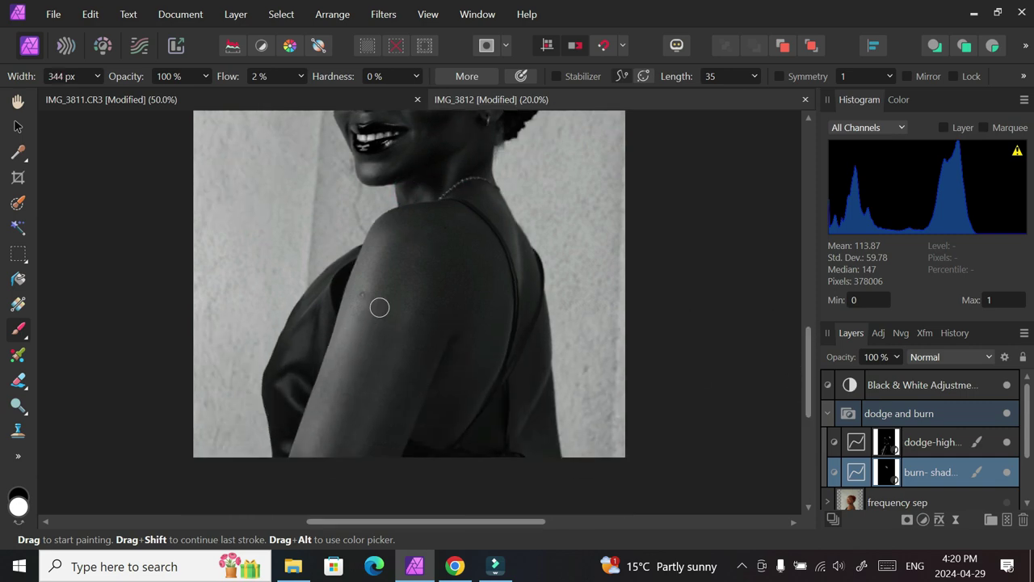
{"action": "left_click_drag", "start_coordinate": [381, 305], "coordinate": [388, 292]}
{"action": "left_click_drag", "start_coordinate": [374, 335], "coordinate": [331, 452]}
{"action": "mouse_move", "coordinate": [368, 357]}
{"action": "left_mouse_down"}
{"action": "mouse_move", "coordinate": [389, 308]}
{"action": "mouse_move", "coordinate": [364, 360]}
{"action": "mouse_move", "coordinate": [379, 350]}
{"action": "left_mouse_up"}
Burn the back of the arm, the back and the area below the neck with broad strokes.
{"action": "mouse_move", "coordinate": [461, 293]}
{"action": "left_mouse_down"}
{"action": "mouse_move", "coordinate": [435, 367]}
{"action": "mouse_move", "coordinate": [443, 340]}
{"action": "mouse_move", "coordinate": [416, 380]}
{"action": "left_mouse_up"}
{"action": "mouse_move", "coordinate": [437, 339]}
{"action": "left_mouse_down"}
{"action": "mouse_move", "coordinate": [459, 305]}
{"action": "mouse_move", "coordinate": [487, 343]}
{"action": "left_mouse_up"}
{"action": "left_click_drag", "start_coordinate": [495, 309], "coordinate": [448, 410]}
{"action": "mouse_move", "coordinate": [473, 229]}
{"action": "left_mouse_down"}
{"action": "mouse_move", "coordinate": [495, 211]}
{"action": "mouse_move", "coordinate": [484, 199]}
{"action": "mouse_move", "coordinate": [494, 237]}
{"action": "left_mouse_up"}
Burn the shadow folds on the front of the dress with a smaller brush.
{"action": "key", "text": "]"}
{"action": "key", "text": "["}
{"action": "key", "text": "["}
{"action": "key", "text": "["}
{"action": "key", "text": "["}
{"action": "mouse_move", "coordinate": [296, 388]}
{"action": "left_mouse_down"}
{"action": "mouse_move", "coordinate": [299, 399]}
{"action": "mouse_move", "coordinate": [298, 389]}
{"action": "left_mouse_up"}
{"action": "key", "text": "["}
{"action": "key", "text": "["}
Dodge the top of the shoulder on the dodge-highlight mask with a 370 px white brush.
{"action": "left_click_drag", "start_coordinate": [808, 367], "coordinate": [812, 322]}
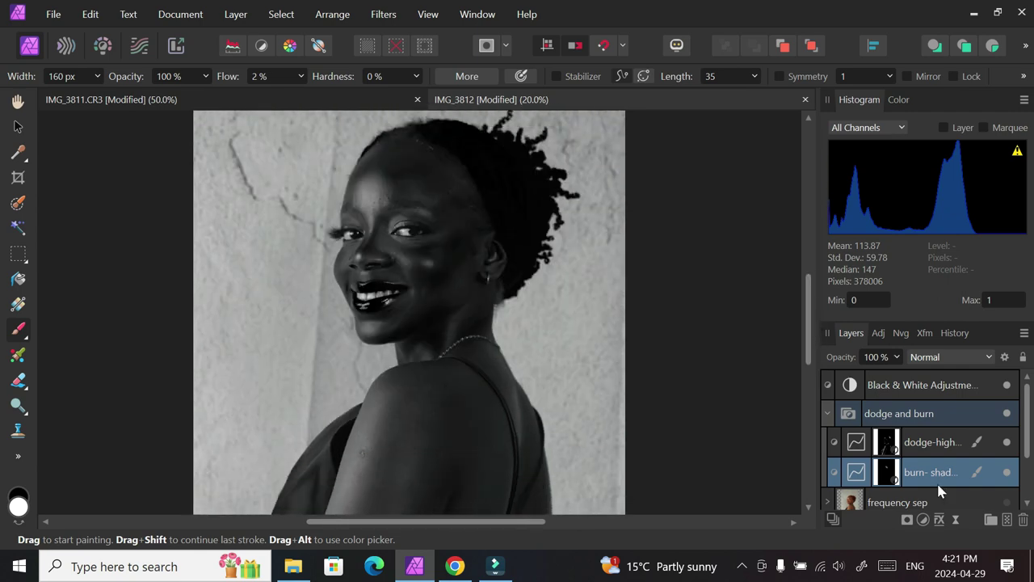
{"action": "left_click", "coordinate": [893, 447]}
{"action": "key", "text": "]"}
{"action": "key", "text": "]"}
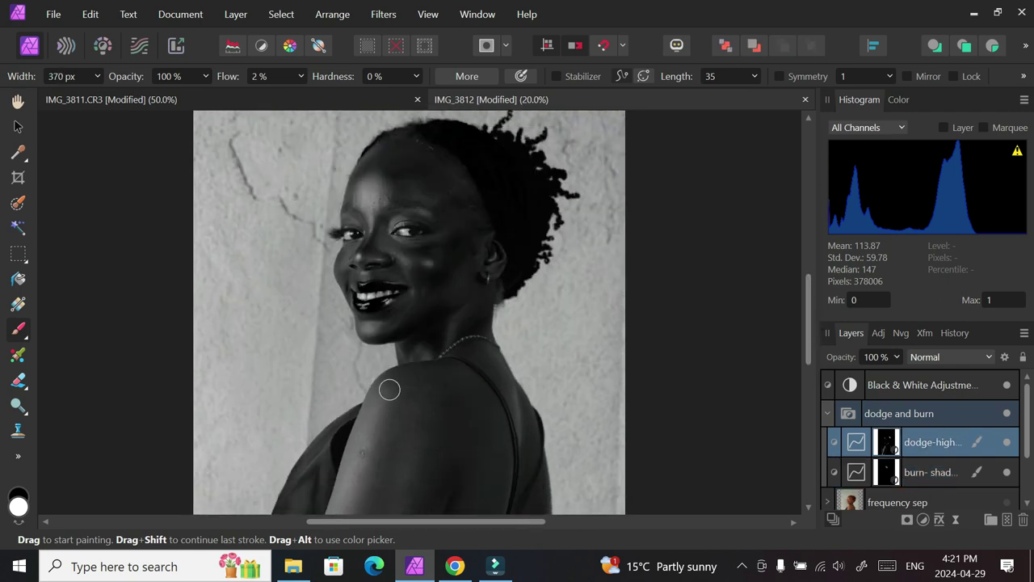
{"action": "left_click", "coordinate": [392, 384]}
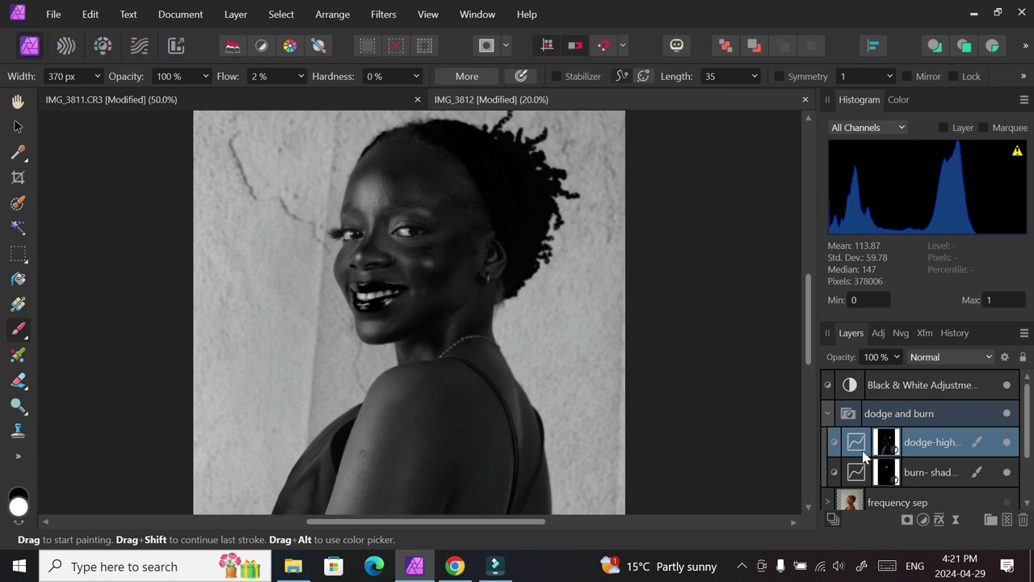
Hide the Black & White adjustment and toggle the collapsed dodge and burn group to compare the portrait before and after in colour.
{"action": "left_click", "coordinate": [827, 412]}
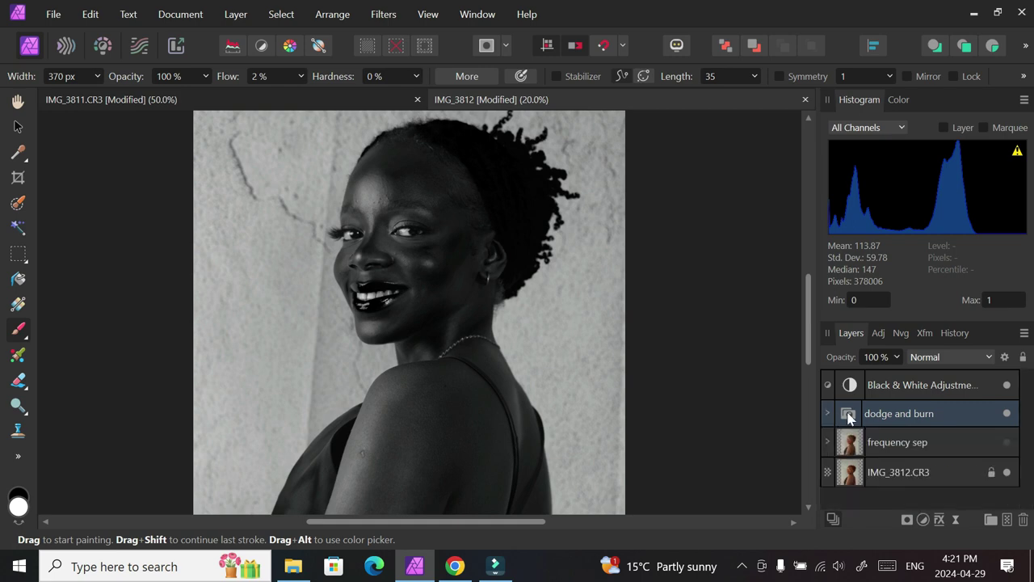
{"action": "left_click", "coordinate": [1007, 384]}
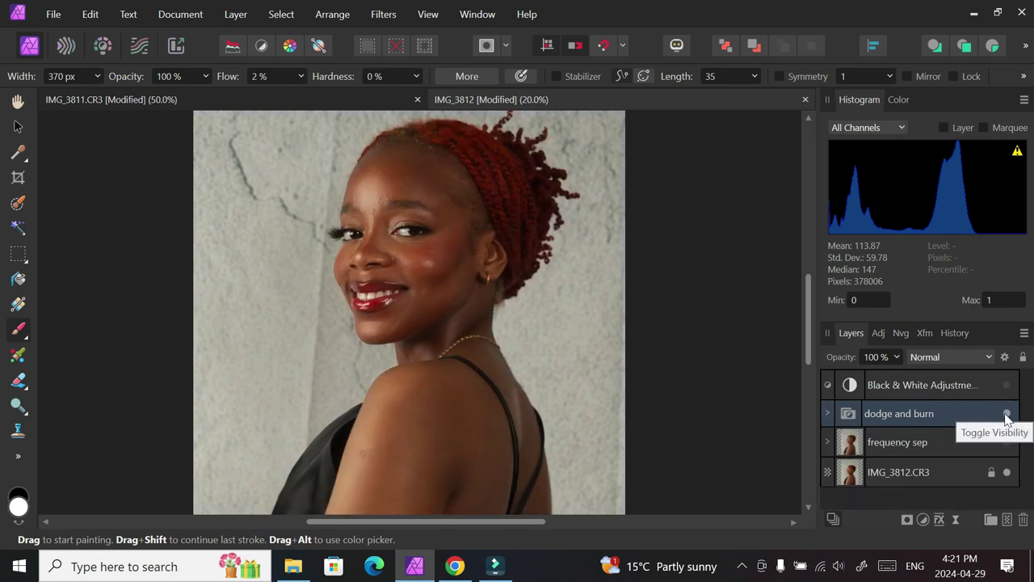
{"action": "left_click", "coordinate": [1008, 414]}
{"action": "left_click", "coordinate": [1007, 415]}
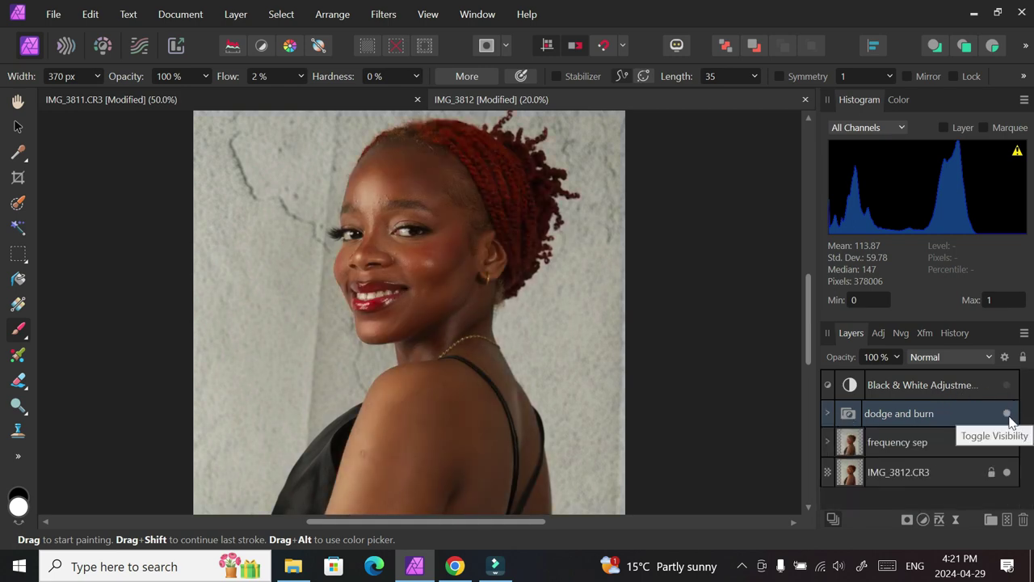
{"action": "left_click", "coordinate": [1007, 415]}
{"action": "left_click", "coordinate": [1007, 414]}
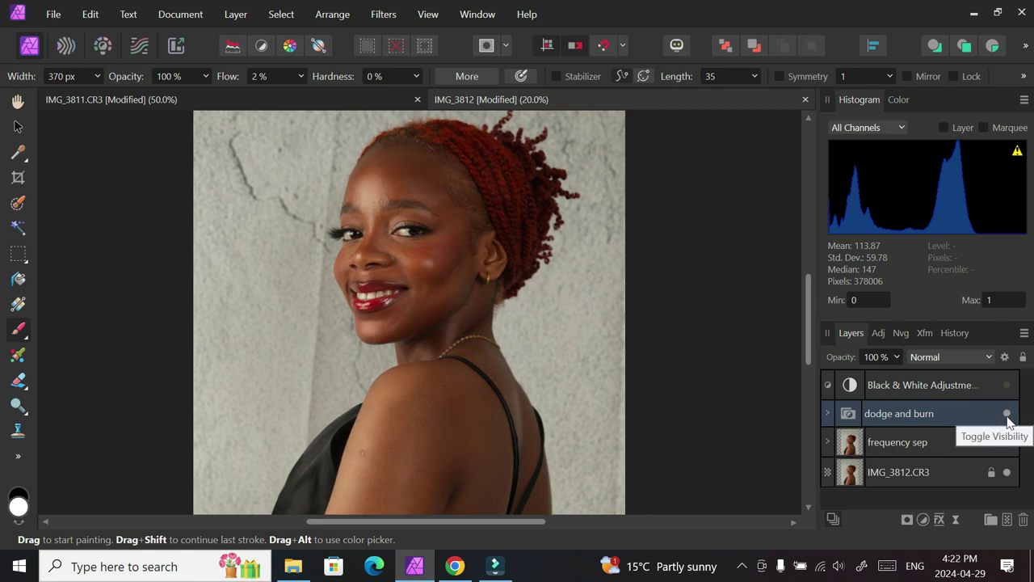
{"action": "left_click", "coordinate": [1007, 414]}
{"action": "left_click", "coordinate": [1007, 415]}
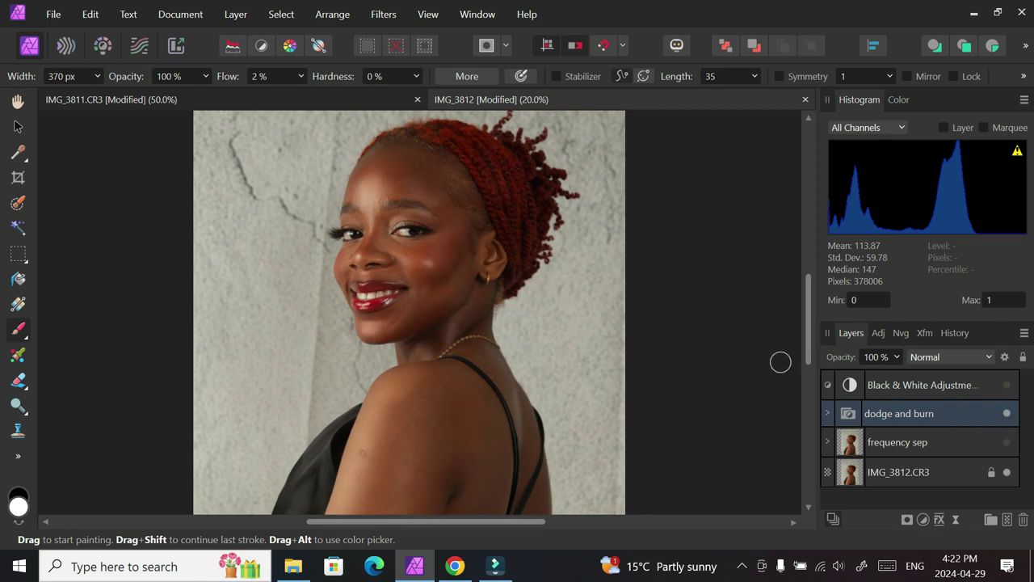
{"action": "key", "text": "ctrl+minus"}
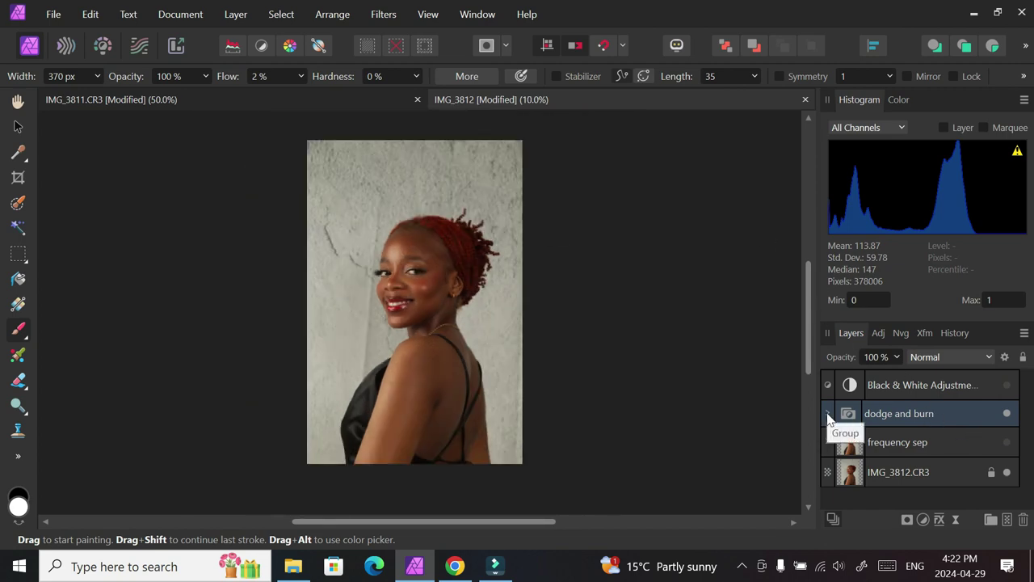
Show the frequency sep group and lower the burn-shadows layer's opacity to 35%, comparing the portrait with that layer on and off.
{"action": "left_click", "coordinate": [1006, 442]}
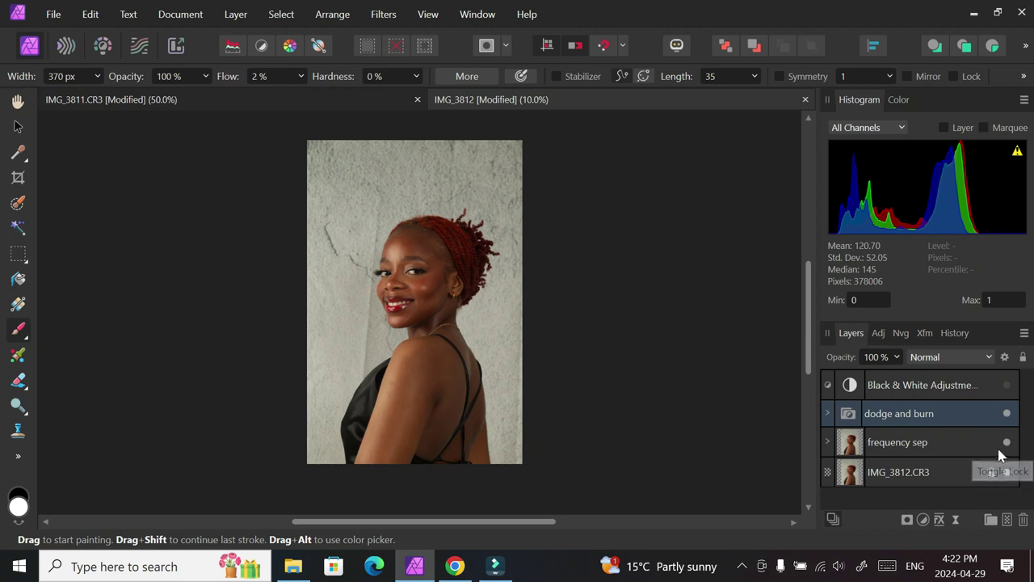
{"action": "left_click", "coordinate": [827, 413]}
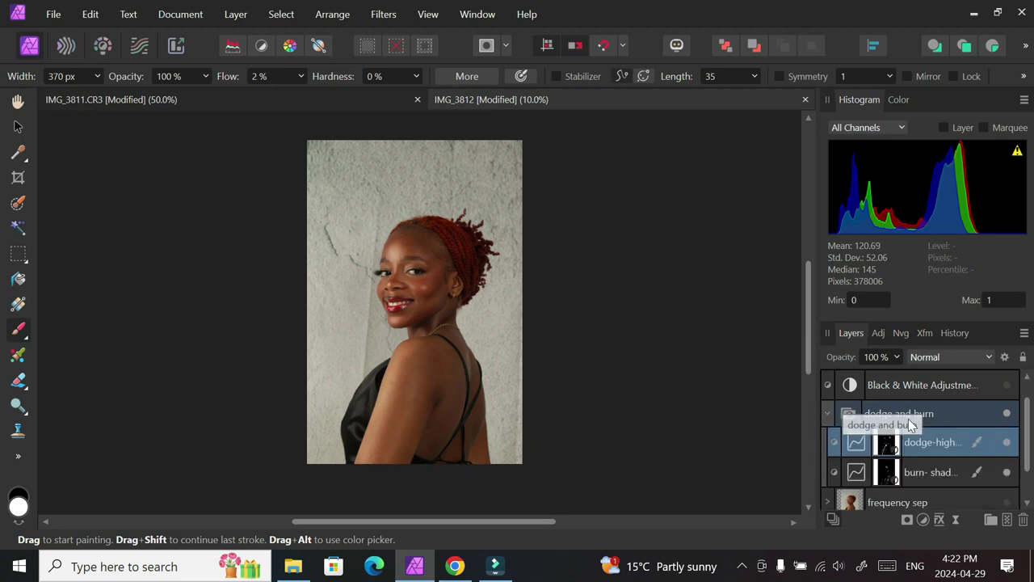
{"action": "left_click", "coordinate": [876, 473]}
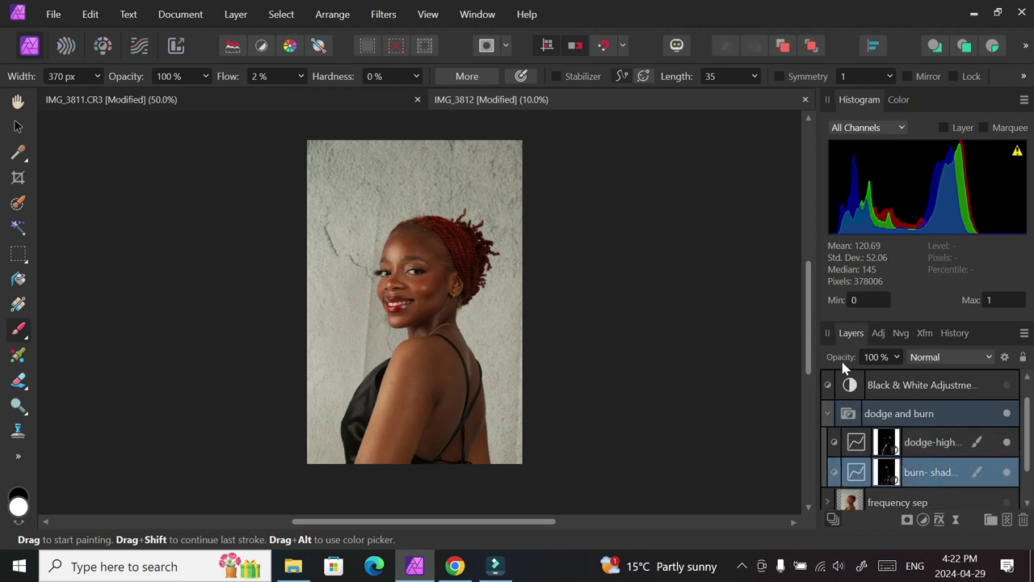
{"action": "left_click", "coordinate": [897, 357]}
{"action": "left_click_drag", "start_coordinate": [896, 377], "coordinate": [842, 382]}
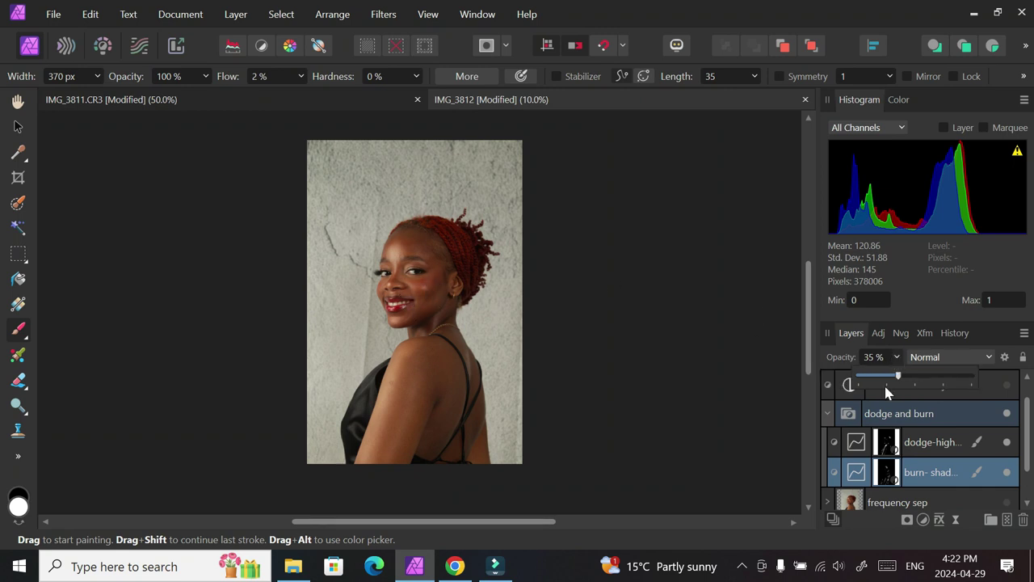
{"action": "left_click", "coordinate": [1007, 473]}
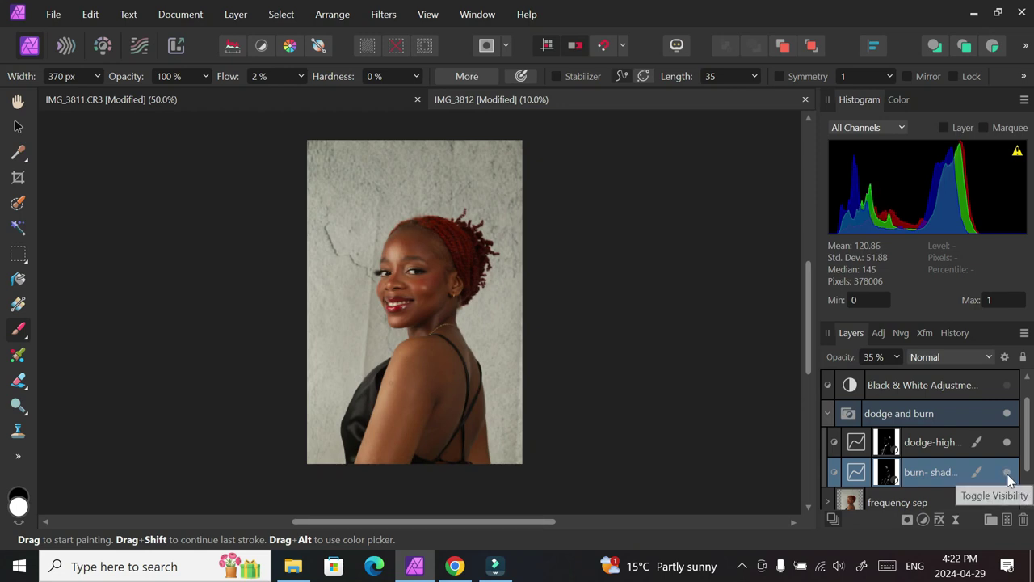
{"action": "left_click", "coordinate": [1007, 474]}
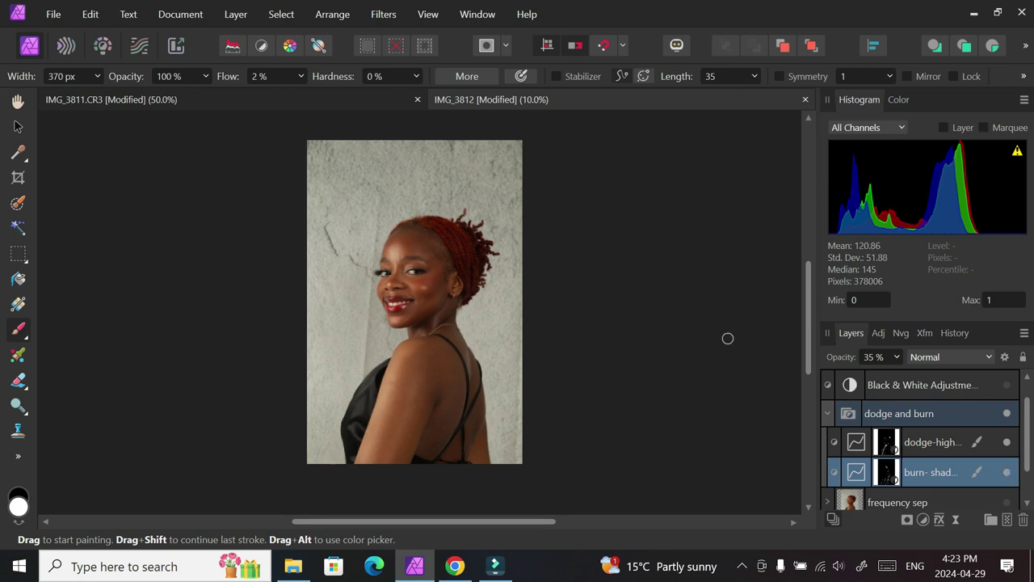
Burn the cheek from below the cheekbone up towards the temple on the burn-shadows mask with a 164 px brush.
{"action": "scroll", "coordinate": [462, 251], "scroll_direction": "up", "scroll_amount": 5}
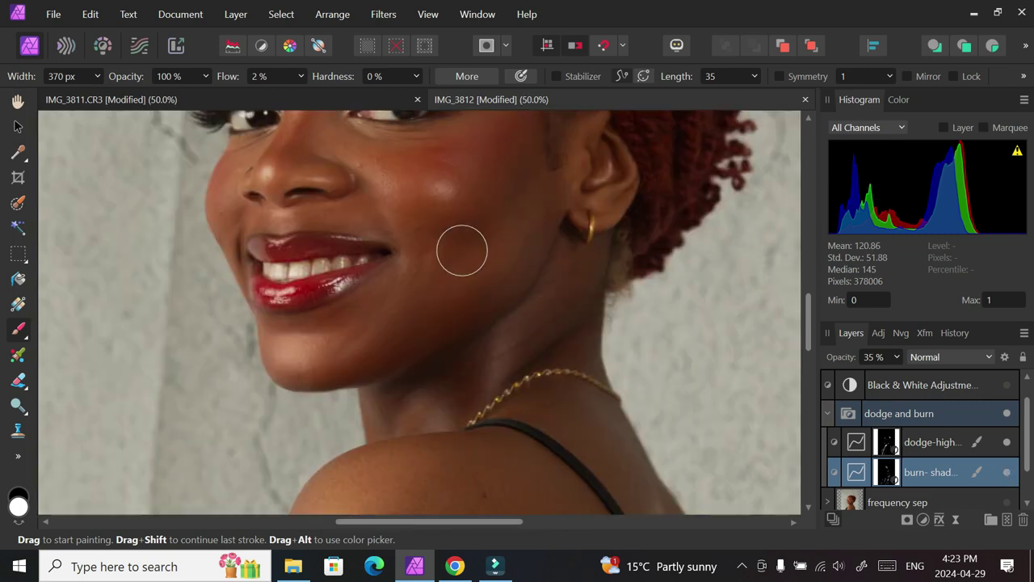
{"action": "key", "text": "bracketleft"}
{"action": "key", "text": "bracketleft"}
{"action": "mouse_move", "coordinate": [453, 233]}
{"action": "left_mouse_down"}
{"action": "mouse_move", "coordinate": [526, 170]}
{"action": "mouse_move", "coordinate": [472, 228]}
{"action": "mouse_move", "coordinate": [530, 150]}
{"action": "mouse_move", "coordinate": [516, 183]}
{"action": "mouse_move", "coordinate": [517, 172]}
{"action": "mouse_move", "coordinate": [476, 214]}
{"action": "mouse_move", "coordinate": [525, 145]}
{"action": "mouse_move", "coordinate": [500, 200]}
{"action": "mouse_move", "coordinate": [535, 130]}
{"action": "left_mouse_up"}
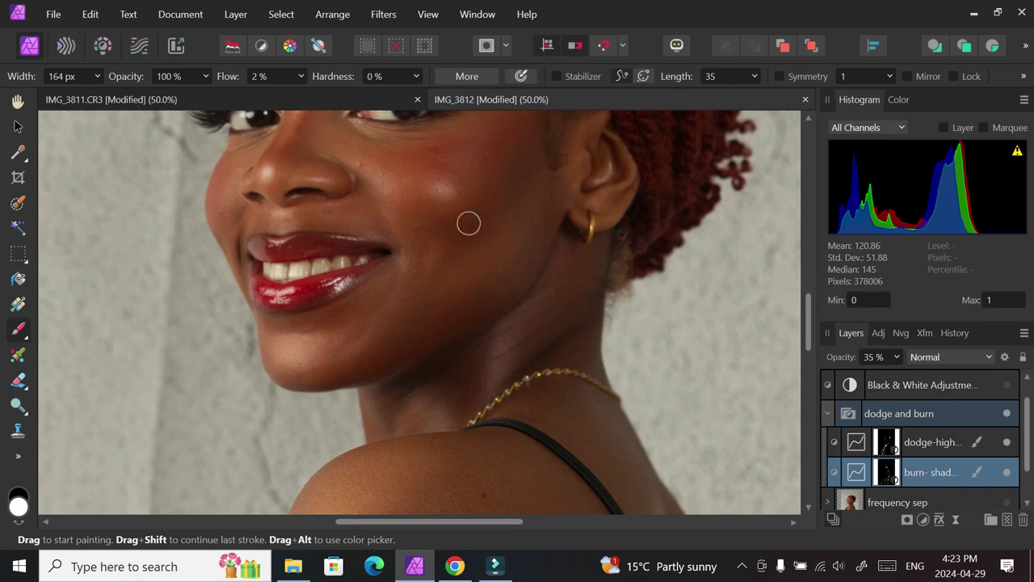
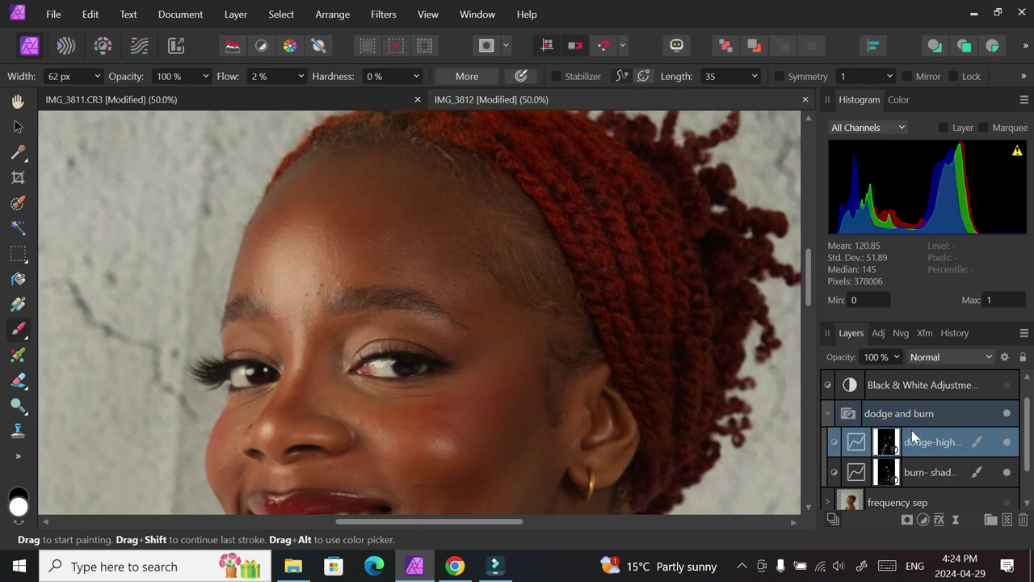
Collapse the dodge and burn group and toggle its visibility repeatedly to compare the face before and after.
{"action": "left_click", "coordinate": [827, 413]}
{"action": "left_click", "coordinate": [1007, 443]}
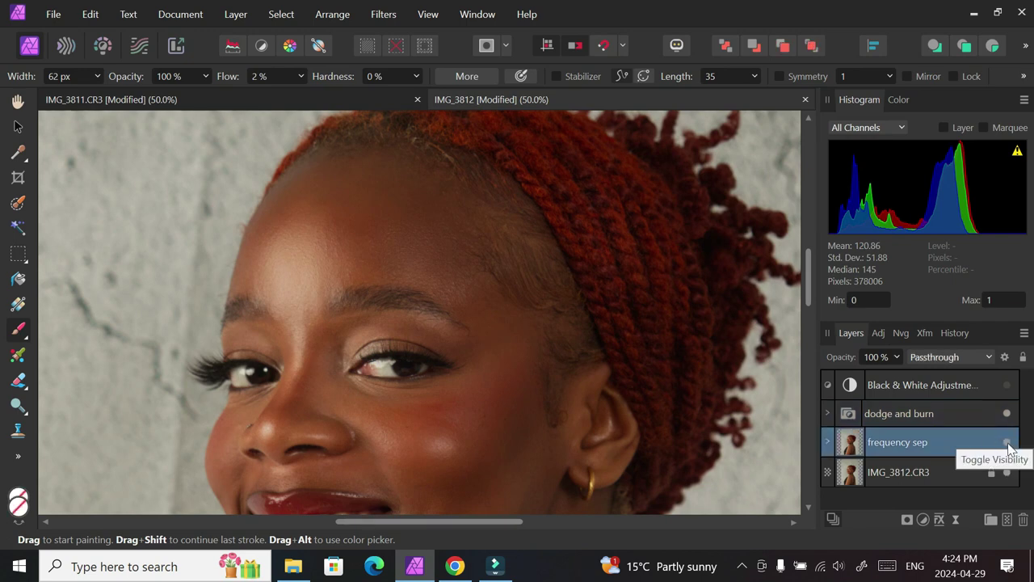
{"action": "left_click_drag", "start_coordinate": [807, 295], "coordinate": [807, 319]}
{"action": "left_click", "coordinate": [1007, 413]}
{"action": "left_click", "coordinate": [1008, 413]}
{"action": "left_click", "coordinate": [1008, 412]}
{"action": "left_click", "coordinate": [1009, 415]}
{"action": "left_click", "coordinate": [1009, 415]}
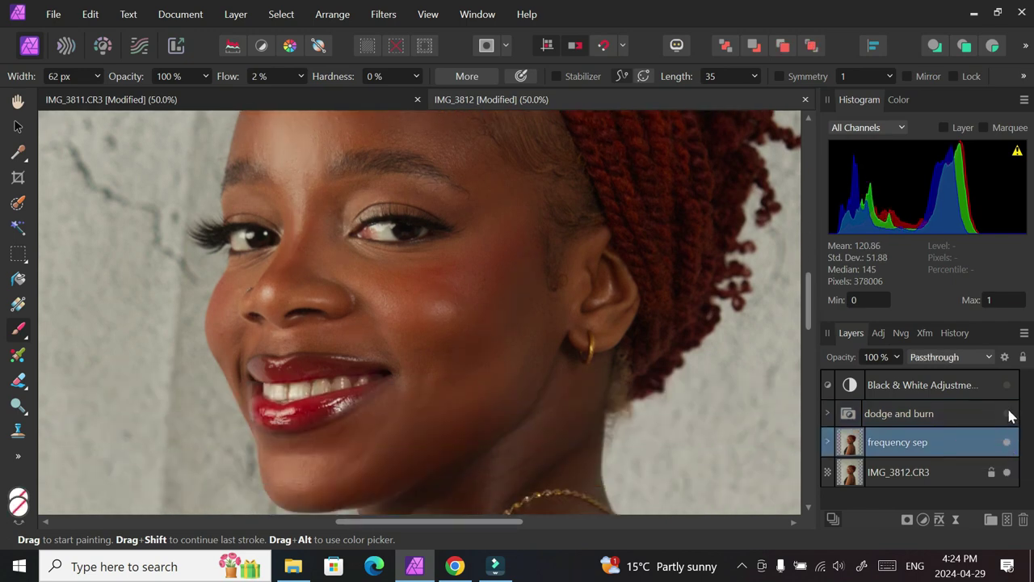
{"action": "left_click", "coordinate": [1007, 414]}
{"action": "left_click", "coordinate": [1007, 415]}
{"action": "left_click", "coordinate": [1008, 415]}
{"action": "left_click", "coordinate": [1008, 414]}
{"action": "left_click", "coordinate": [1007, 413]}
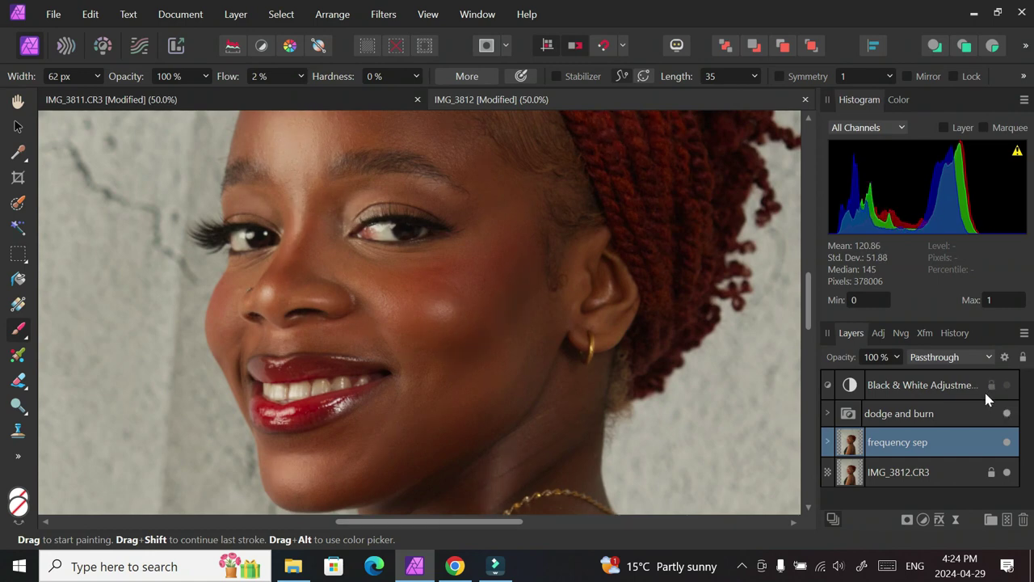
Dodge the top of the shoulder and upper arm on the dodge-highlight mask with a white brush enlarged to 882 px.
{"action": "scroll", "coordinate": [632, 404], "scroll_direction": "down", "scroll_amount": 5}
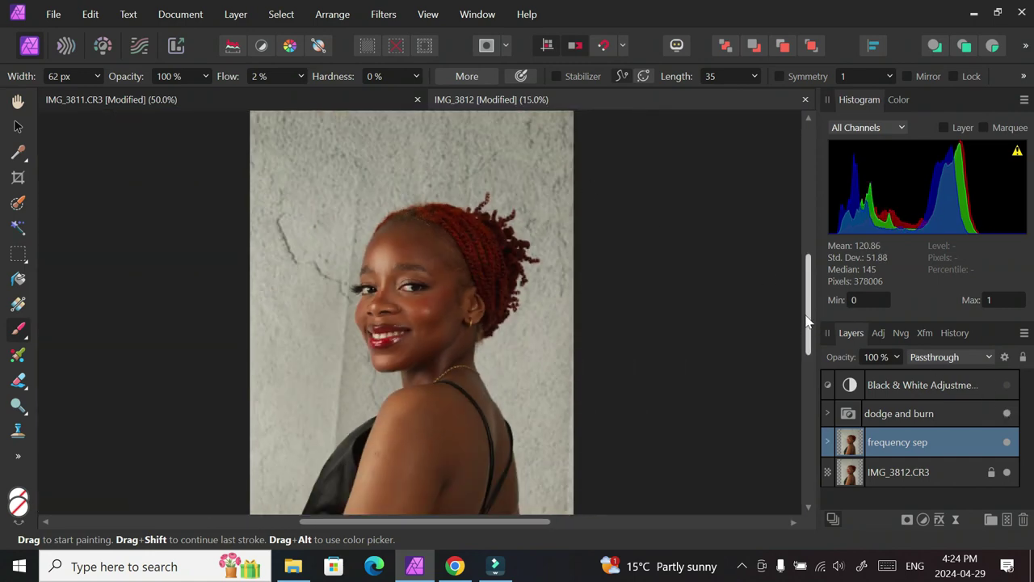
{"action": "left_click_drag", "start_coordinate": [806, 319], "coordinate": [808, 344]}
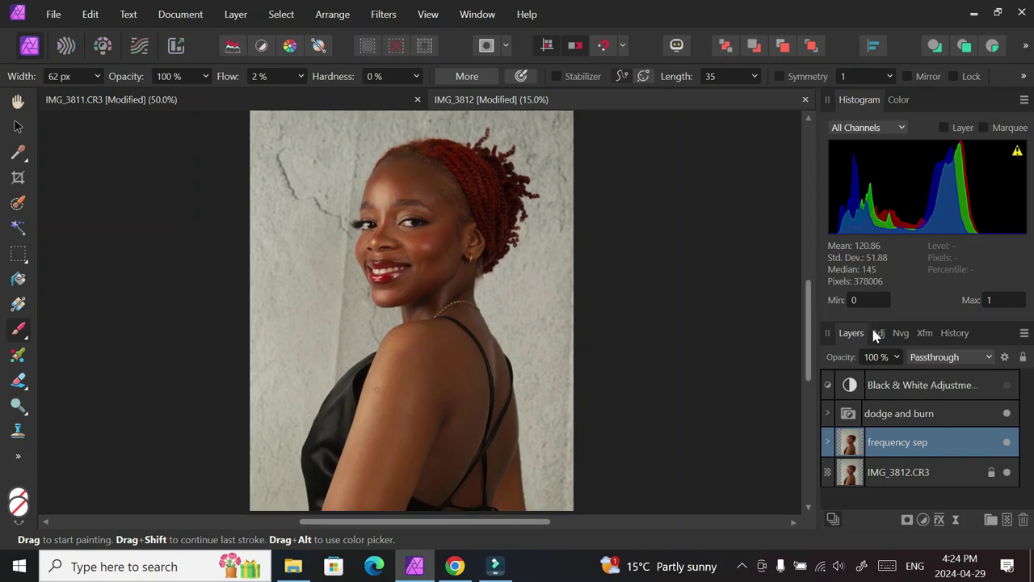
{"action": "left_click", "coordinate": [827, 413]}
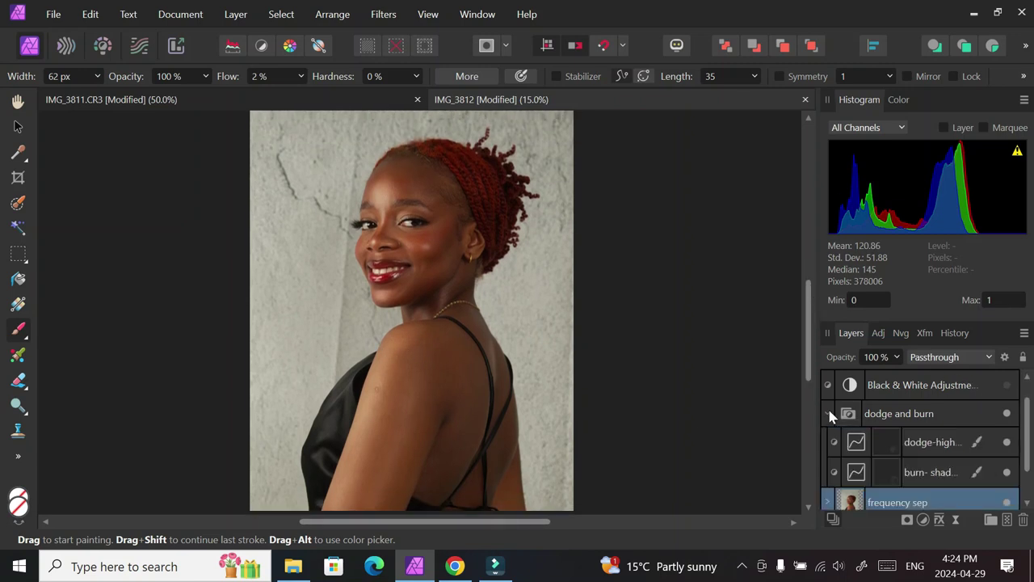
{"action": "left_click", "coordinate": [827, 413]}
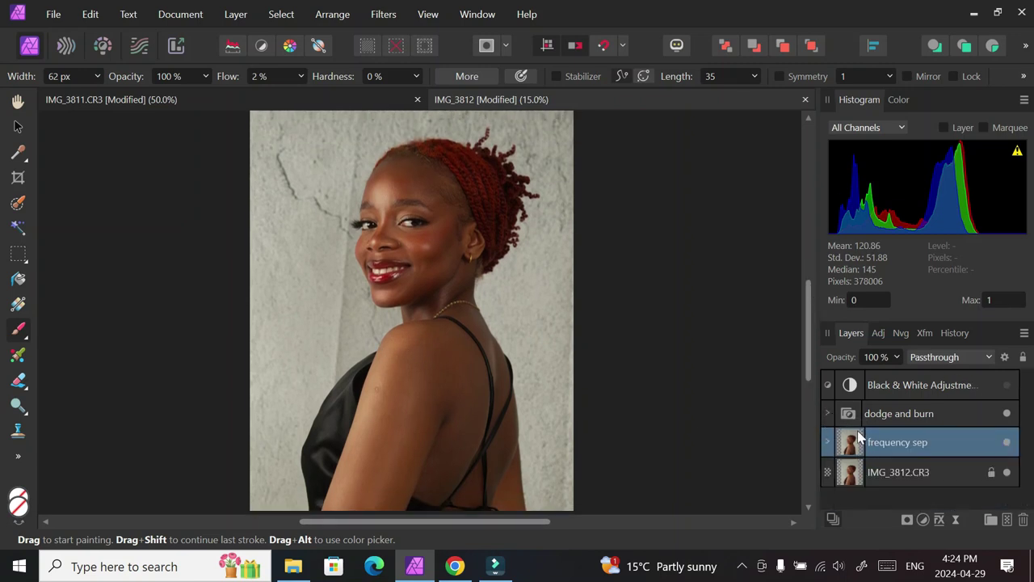
{"action": "left_click", "coordinate": [827, 412]}
{"action": "left_click", "coordinate": [870, 447]}
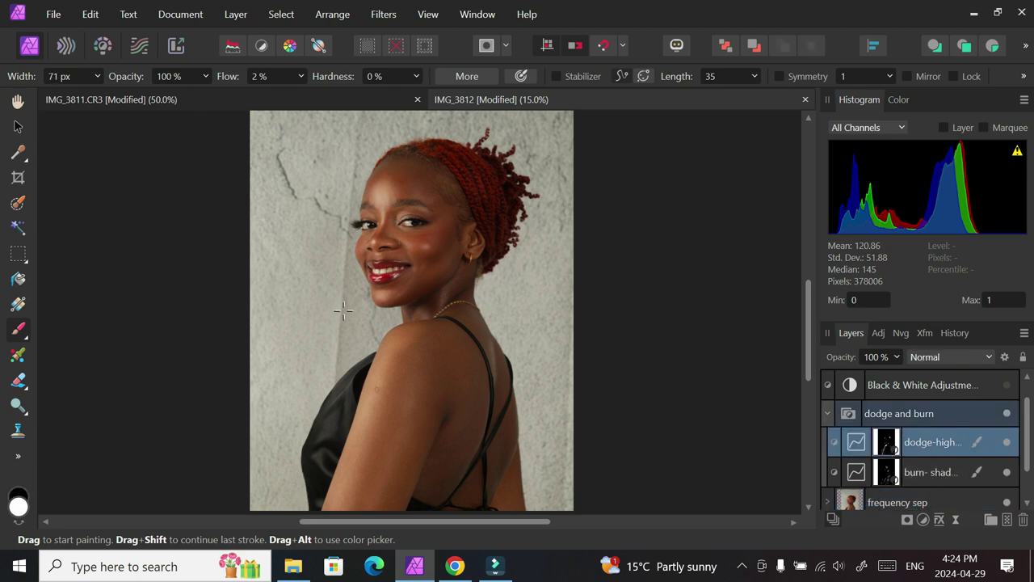
{"action": "key", "text": "]"}
{"action": "key", "text": "]"}
{"action": "key", "text": "]"}
{"action": "mouse_move", "coordinate": [409, 342]}
{"action": "left_mouse_down"}
{"action": "mouse_move", "coordinate": [450, 338]}
{"action": "mouse_move", "coordinate": [409, 342]}
{"action": "mouse_move", "coordinate": [404, 393]}
{"action": "left_mouse_up"}
{"action": "left_click", "coordinate": [408, 348]}
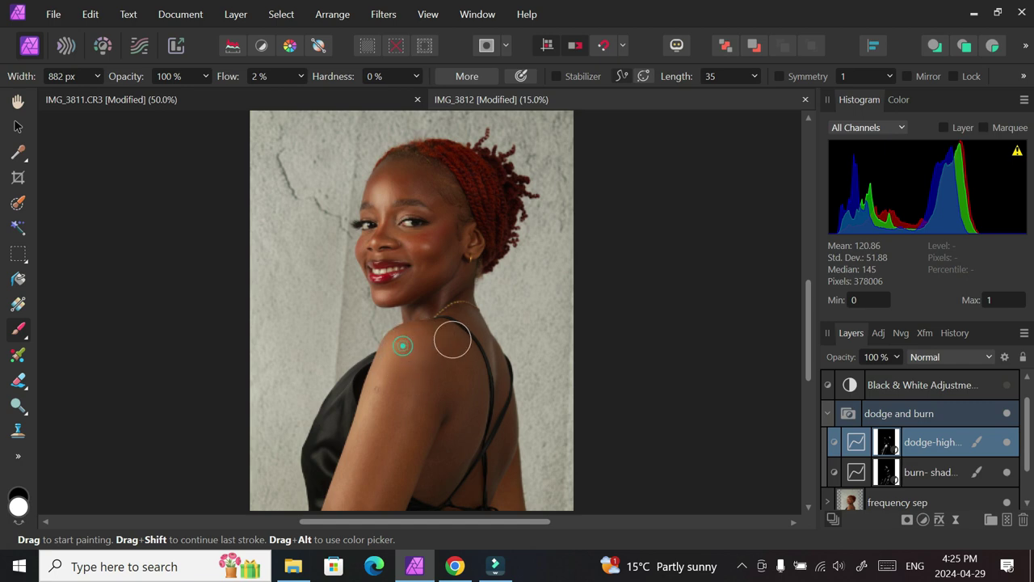
Reduce the brush width to 391 px and switch from the dodge-highlight layer to the burn-shadows layer.
{"action": "key", "text": "alt+["}
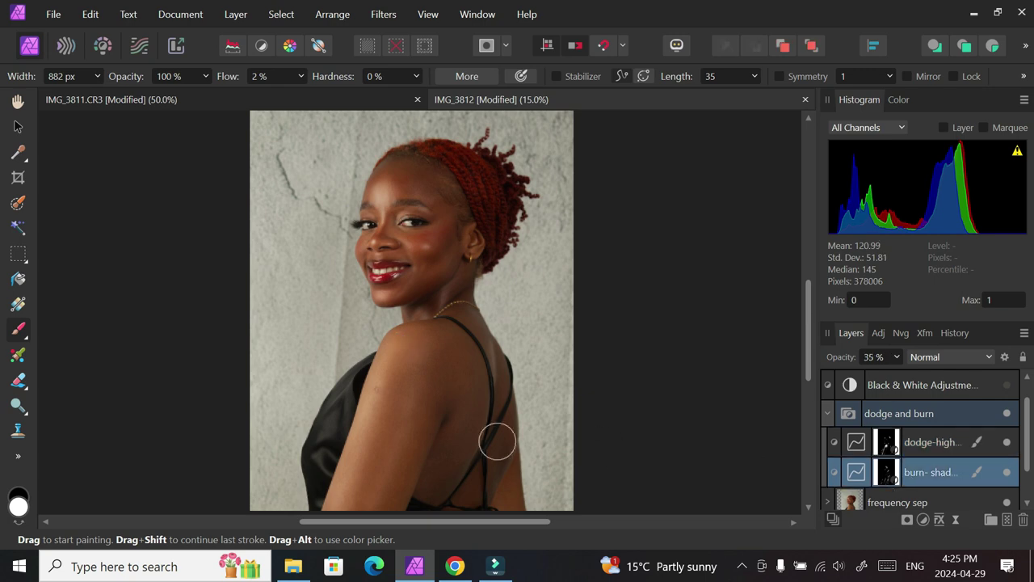
{"action": "key", "text": "bracketleft"}
{"action": "key", "text": "alt+bracketright"}
{"action": "key", "text": "bracketleft"}
{"action": "key", "text": "bracketleft"}
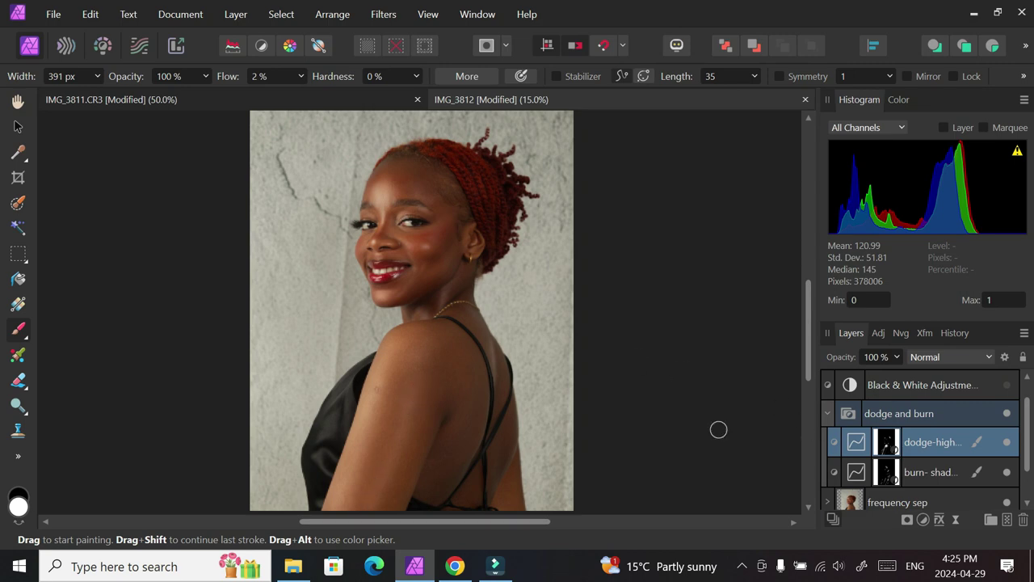
{"action": "key", "text": "alt+bracketleft"}
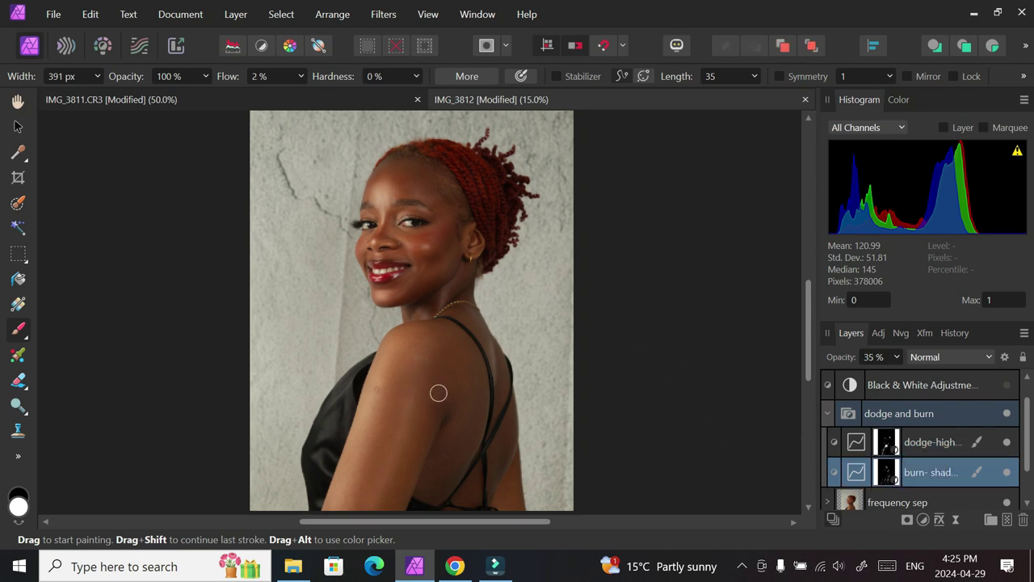
Blend the skin tones along the shoulder and arm on the upper Low Frequency layer with a 227 px Paint Mixer Brush.
{"action": "left_click", "coordinate": [828, 413]}
{"action": "left_click", "coordinate": [827, 441]}
{"action": "left_click", "coordinate": [879, 501]}
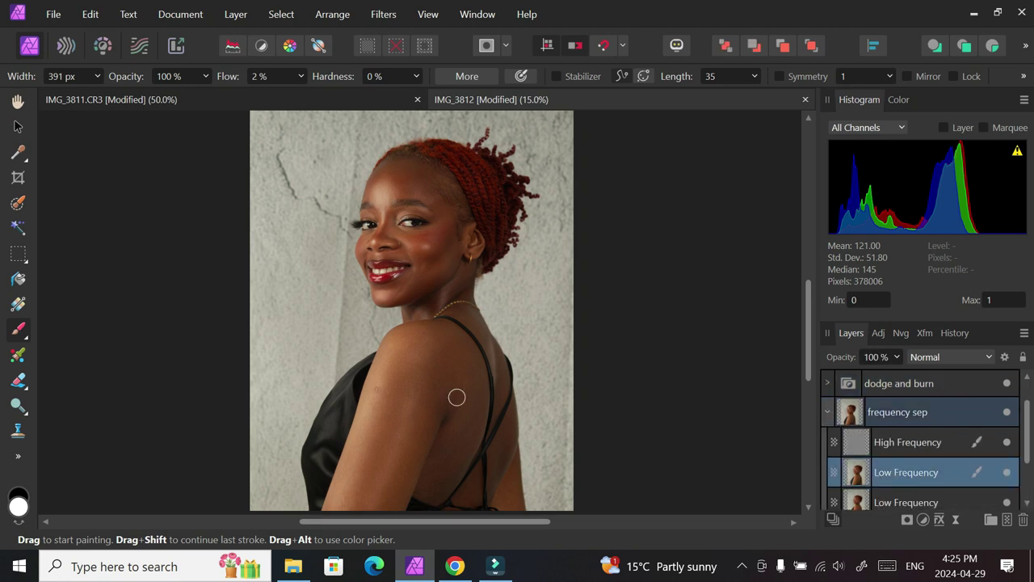
{"action": "left_click", "coordinate": [18, 355]}
{"action": "key", "text": "ctrl+plus"}
{"action": "key", "text": "ctrl+plus"}
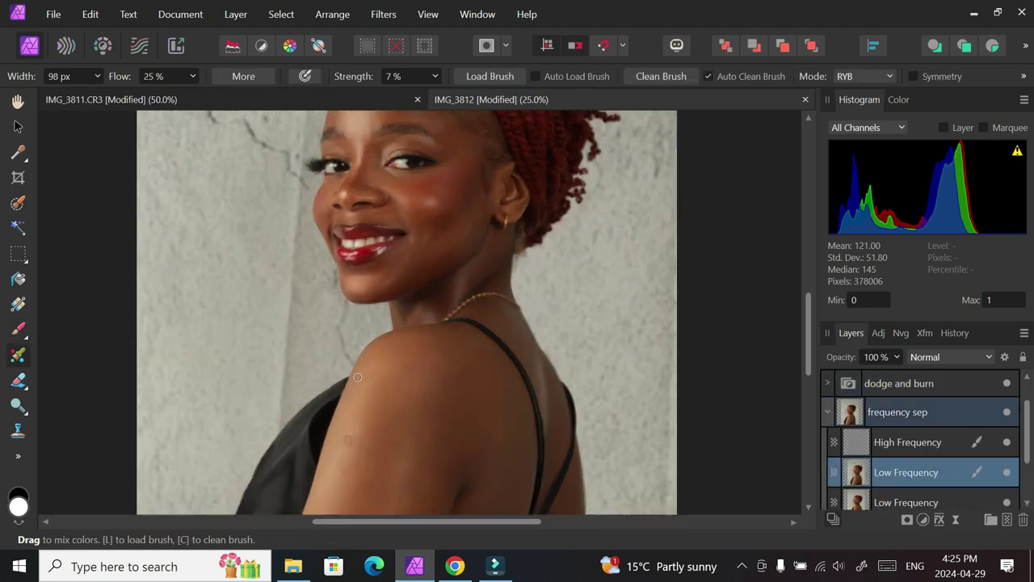
{"action": "key", "text": "ctrl+minus"}
{"action": "key", "text": "ctrl+minus"}
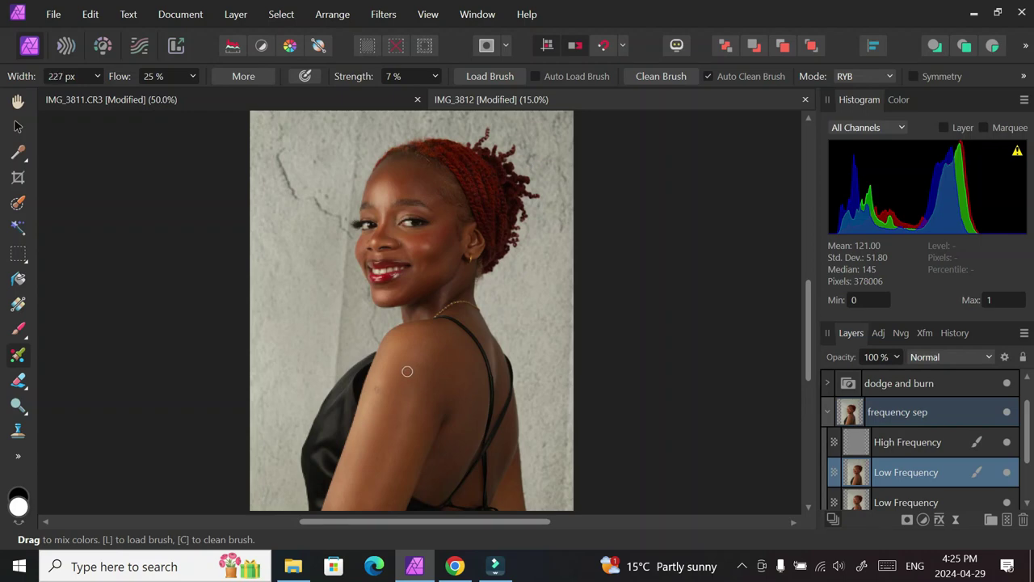
{"action": "mouse_move", "coordinate": [403, 365]}
{"action": "left_mouse_down"}
{"action": "mouse_move", "coordinate": [443, 344]}
{"action": "mouse_move", "coordinate": [400, 381]}
{"action": "mouse_move", "coordinate": [421, 396]}
{"action": "mouse_move", "coordinate": [424, 428]}
{"action": "mouse_move", "coordinate": [429, 391]}
{"action": "mouse_move", "coordinate": [398, 398]}
{"action": "mouse_move", "coordinate": [439, 343]}
{"action": "mouse_move", "coordinate": [412, 424]}
{"action": "mouse_move", "coordinate": [386, 417]}
{"action": "mouse_move", "coordinate": [397, 402]}
{"action": "mouse_move", "coordinate": [358, 494]}
{"action": "mouse_move", "coordinate": [381, 502]}
{"action": "mouse_move", "coordinate": [424, 414]}
{"action": "mouse_move", "coordinate": [423, 381]}
{"action": "mouse_move", "coordinate": [400, 406]}
{"action": "mouse_move", "coordinate": [472, 346]}
{"action": "mouse_move", "coordinate": [408, 386]}
{"action": "mouse_move", "coordinate": [368, 464]}
{"action": "mouse_move", "coordinate": [405, 377]}
{"action": "mouse_move", "coordinate": [436, 368]}
{"action": "mouse_move", "coordinate": [412, 395]}
{"action": "mouse_move", "coordinate": [417, 412]}
{"action": "mouse_move", "coordinate": [374, 492]}
{"action": "left_mouse_up"}
{"action": "mouse_move", "coordinate": [408, 408]}
{"action": "left_mouse_down"}
{"action": "mouse_move", "coordinate": [421, 387]}
{"action": "mouse_move", "coordinate": [398, 428]}
{"action": "left_mouse_up"}
{"action": "mouse_move", "coordinate": [417, 390]}
{"action": "left_mouse_down"}
{"action": "mouse_move", "coordinate": [413, 417]}
{"action": "mouse_move", "coordinate": [434, 360]}
{"action": "mouse_move", "coordinate": [418, 421]}
{"action": "mouse_move", "coordinate": [402, 402]}
{"action": "left_mouse_up"}
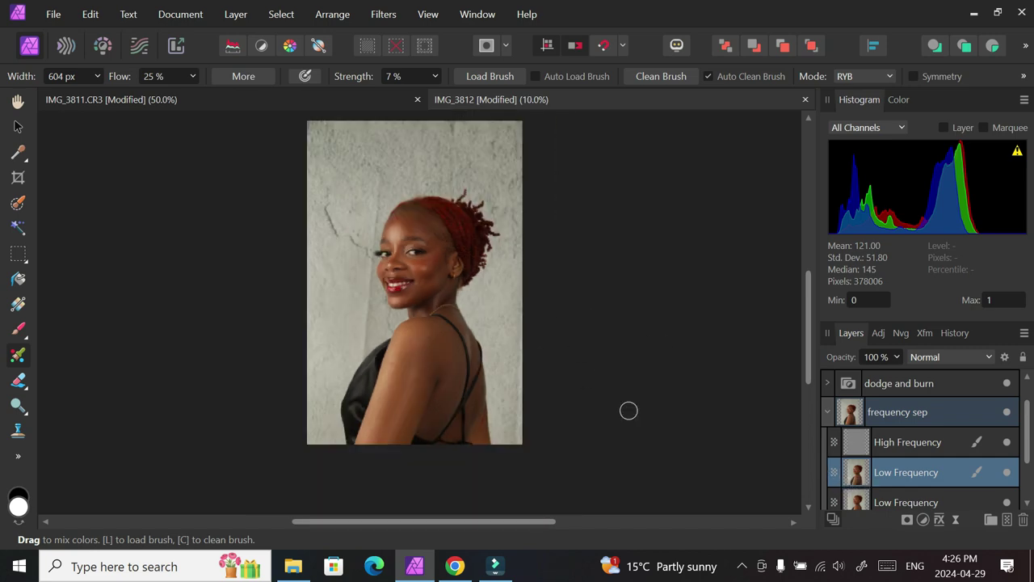
Collapse the frequency sep group and toggle the dodge and burn group to compare the whole portrait before and after.
{"action": "scroll", "coordinate": [628, 410], "scroll_direction": "down", "scroll_amount": 1}
{"action": "left_click", "coordinate": [828, 412]}
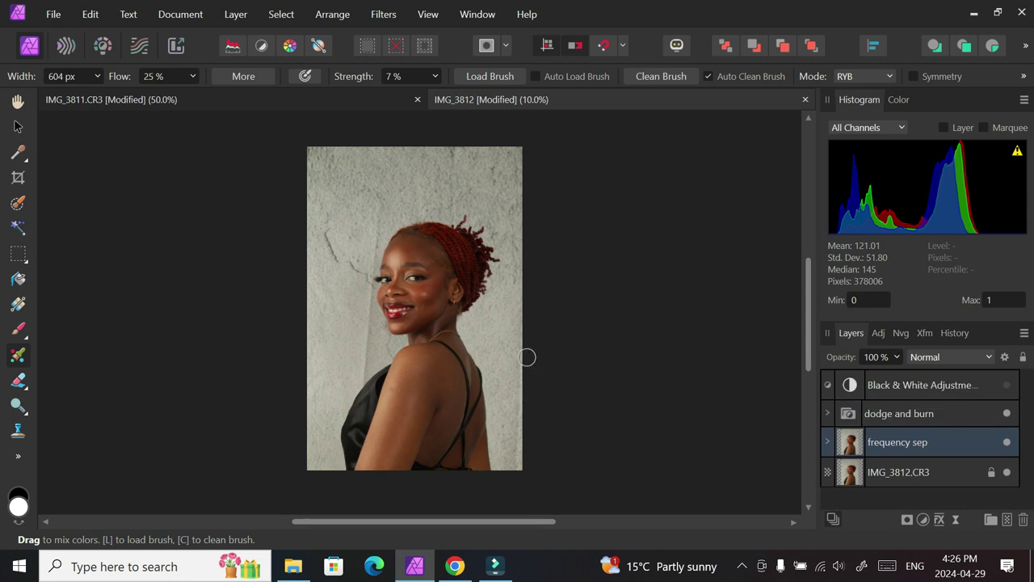
{"action": "left_click", "coordinate": [1007, 414]}
{"action": "left_click", "coordinate": [1007, 414]}
{"action": "left_click", "coordinate": [1007, 414]}
{"action": "left_click", "coordinate": [1007, 413]}
{"action": "left_click", "coordinate": [1007, 414]}
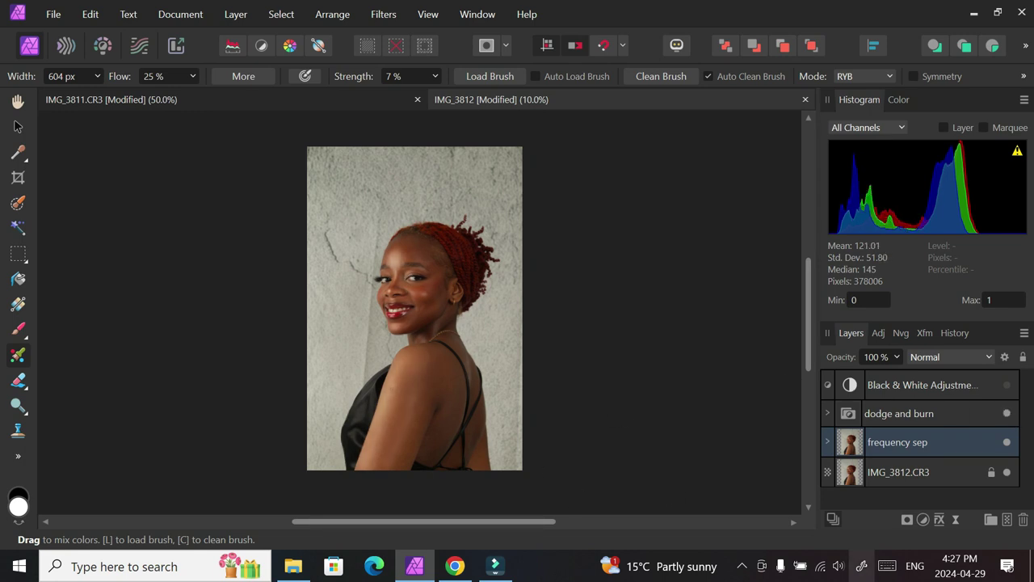